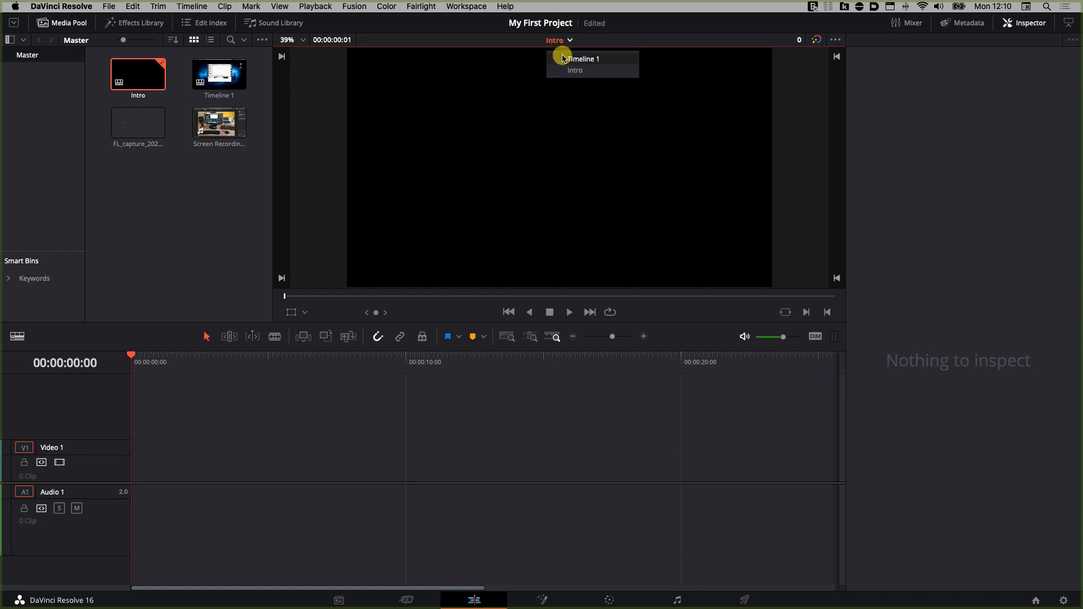
{"action": "left_click", "coordinate": [563, 58]}
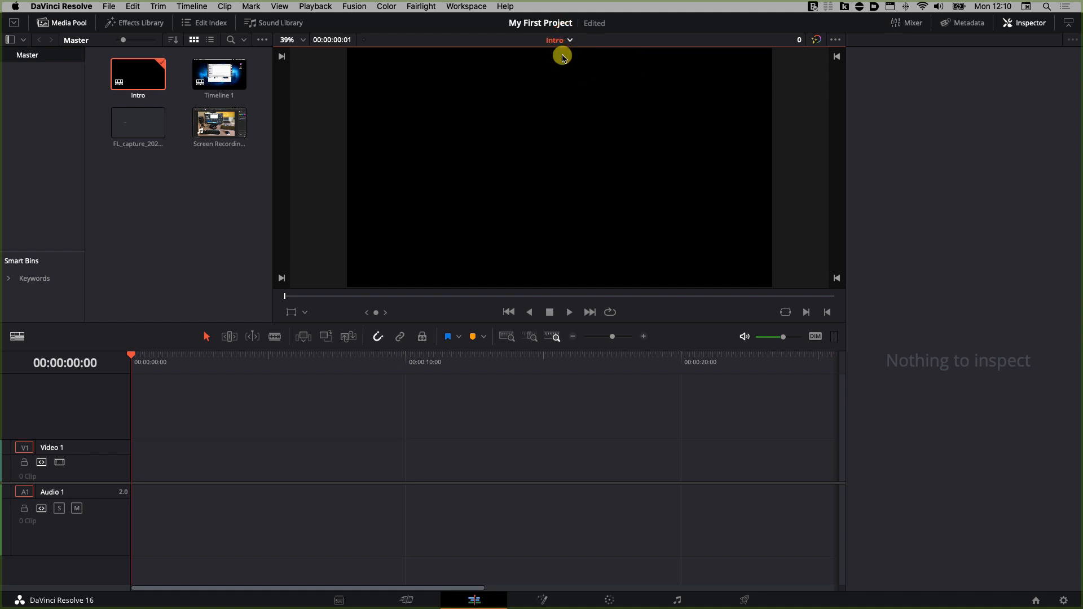
{"action": "left_click", "coordinate": [580, 40]}
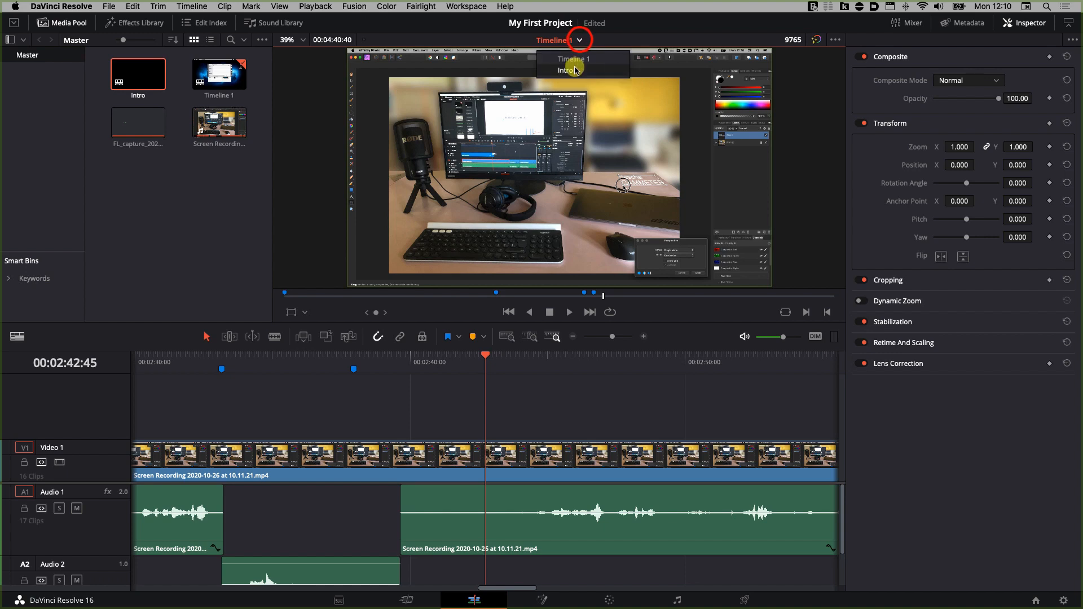
{"action": "left_click", "coordinate": [574, 69]}
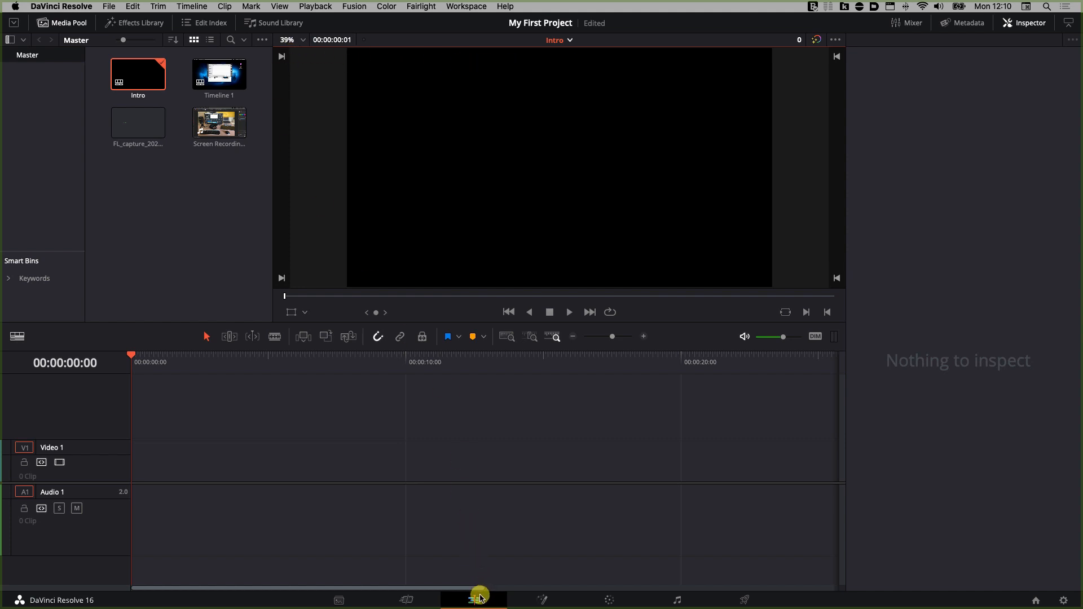
Step: Add a Four Color Gradient generator from the Effects Library to the start of Video 1 in the Intro timeline
{"action": "left_click", "coordinate": [153, 26]}
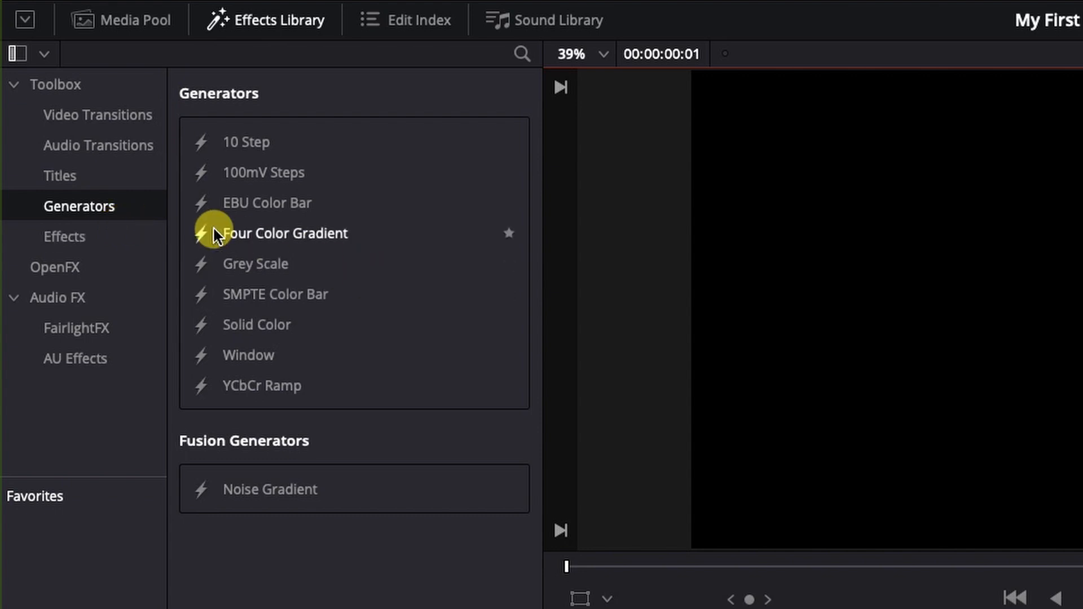
{"action": "left_click", "coordinate": [127, 241]}
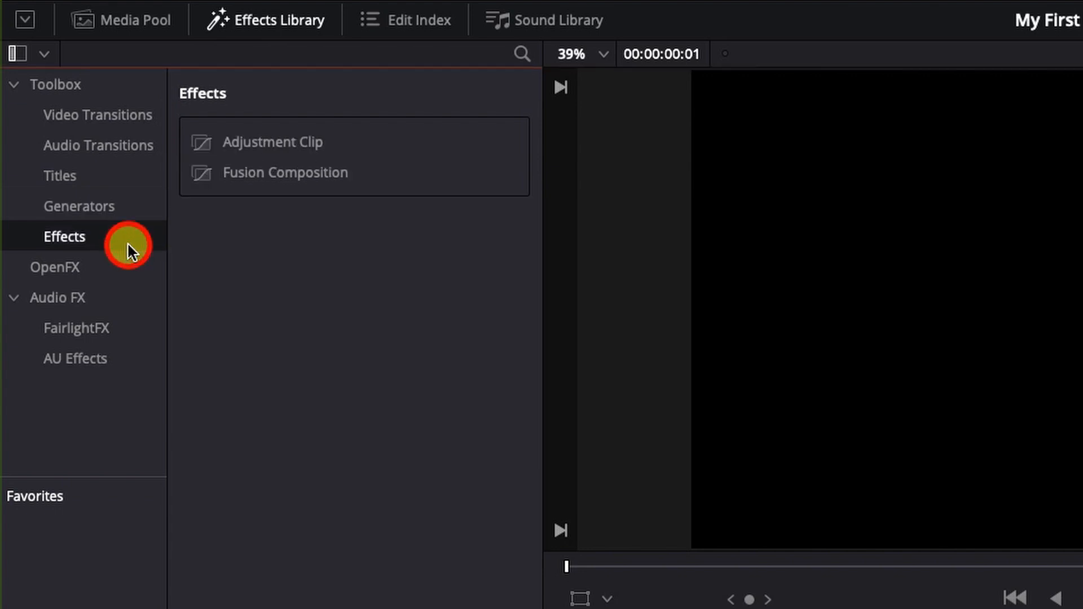
{"action": "left_click", "coordinate": [120, 205]}
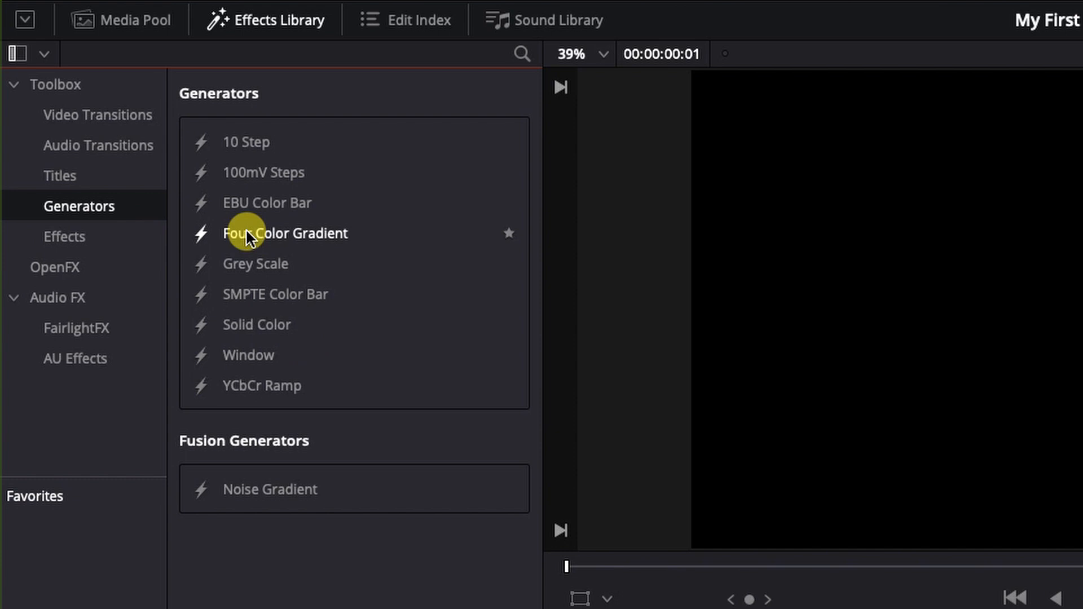
{"action": "left_click_drag", "start_coordinate": [247, 232], "coordinate": [299, 234]}
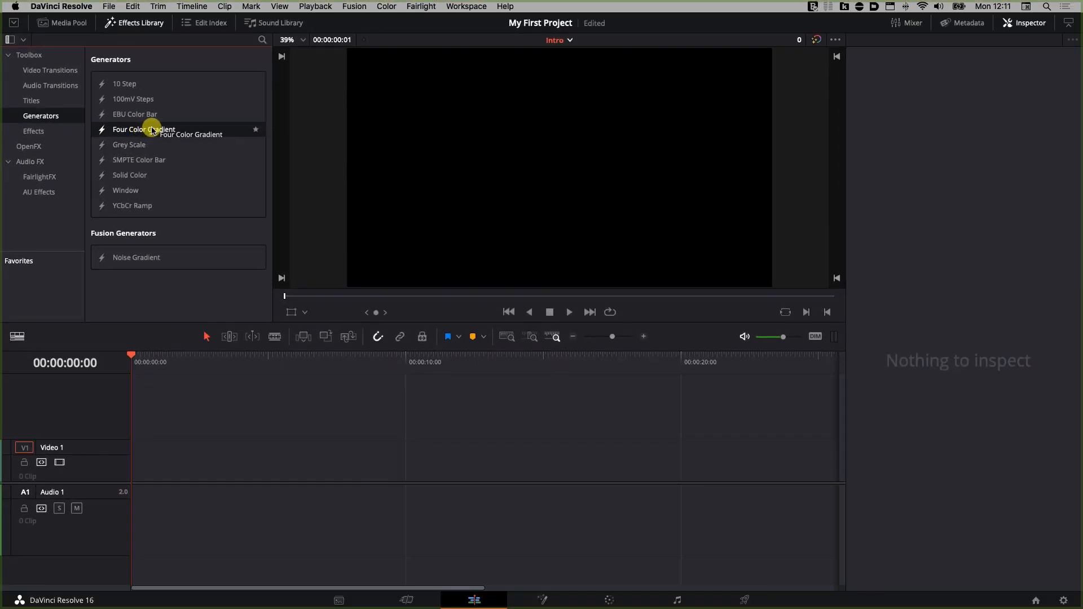
{"action": "left_click_drag", "start_coordinate": [151, 131], "coordinate": [137, 458]}
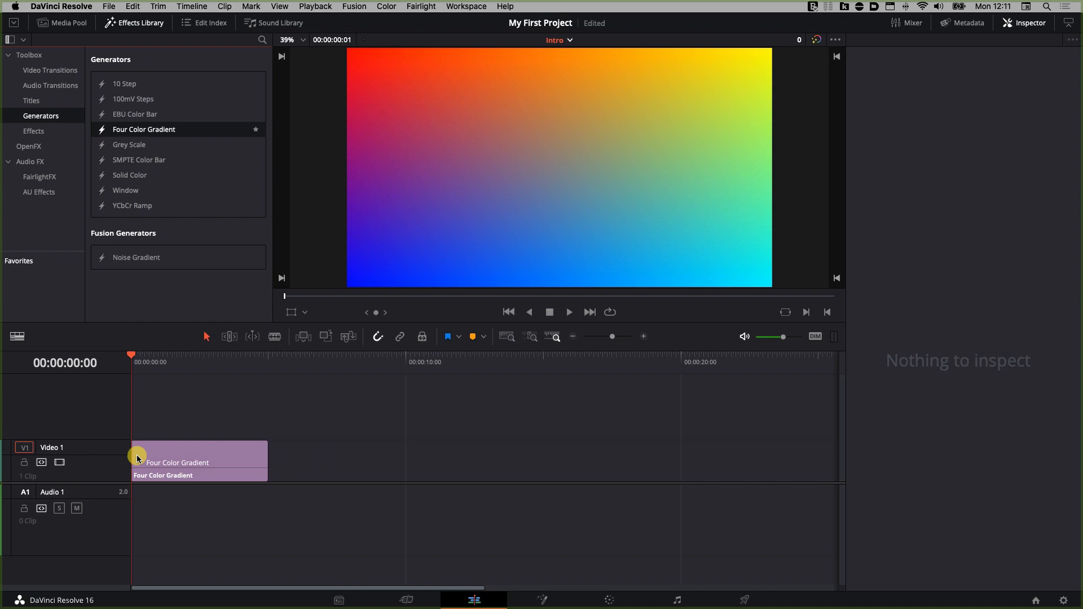
{"action": "left_click_drag", "start_coordinate": [138, 458], "coordinate": [138, 458]}
Step: Extend the gradient clip's end so it lasts about 6 seconds
{"action": "left_click", "coordinate": [220, 448]}
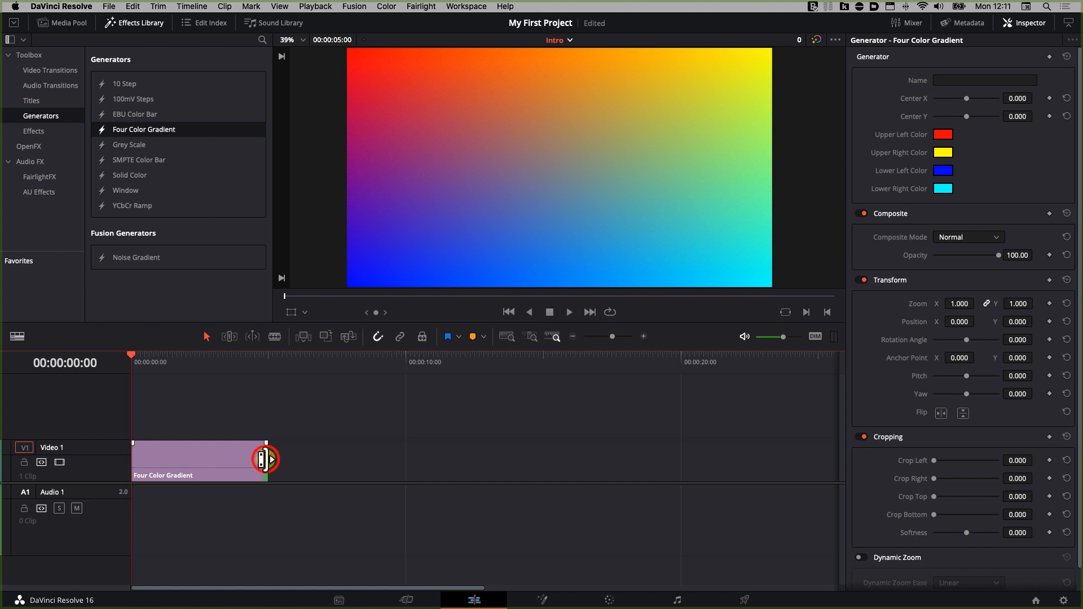
{"action": "left_click_drag", "start_coordinate": [265, 459], "coordinate": [303, 464]}
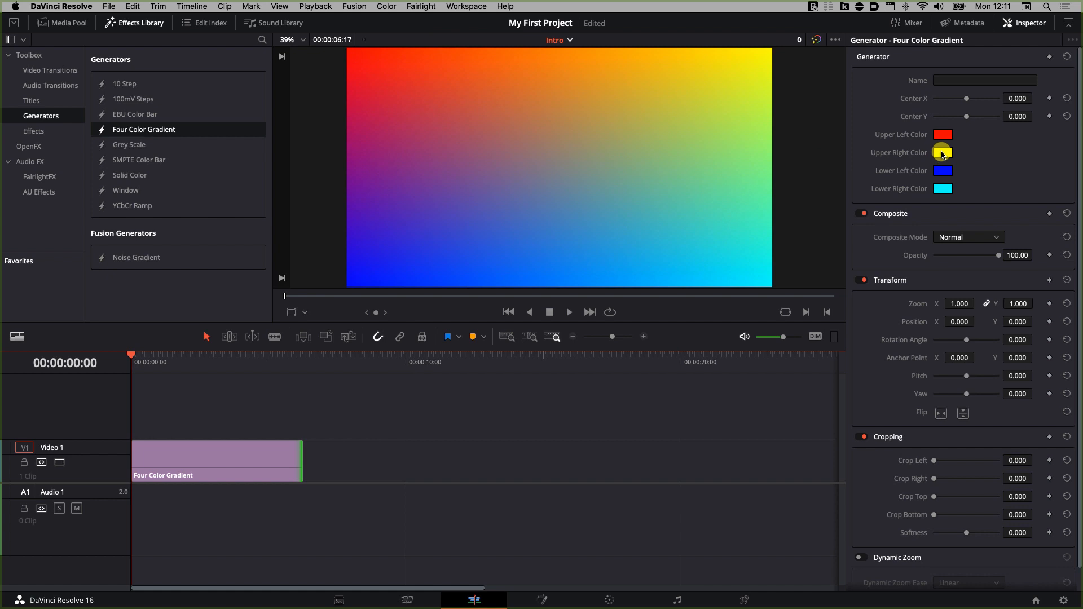
Step: Set the gradient's upper right and lower left colours to black
{"action": "left_click", "coordinate": [942, 153]}
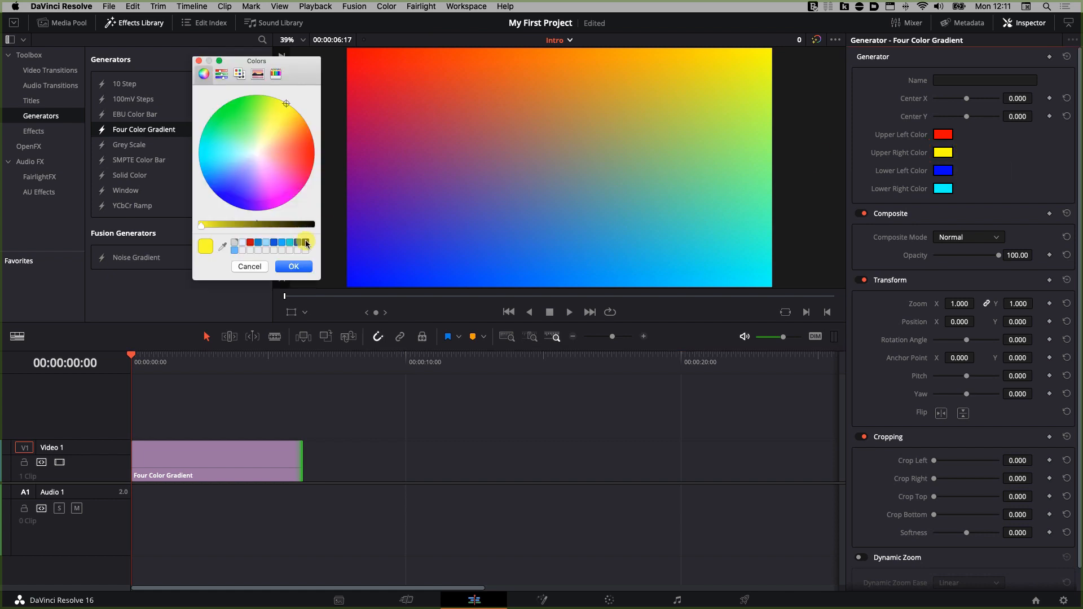
{"action": "left_click", "coordinate": [306, 242]}
{"action": "left_click", "coordinate": [303, 266]}
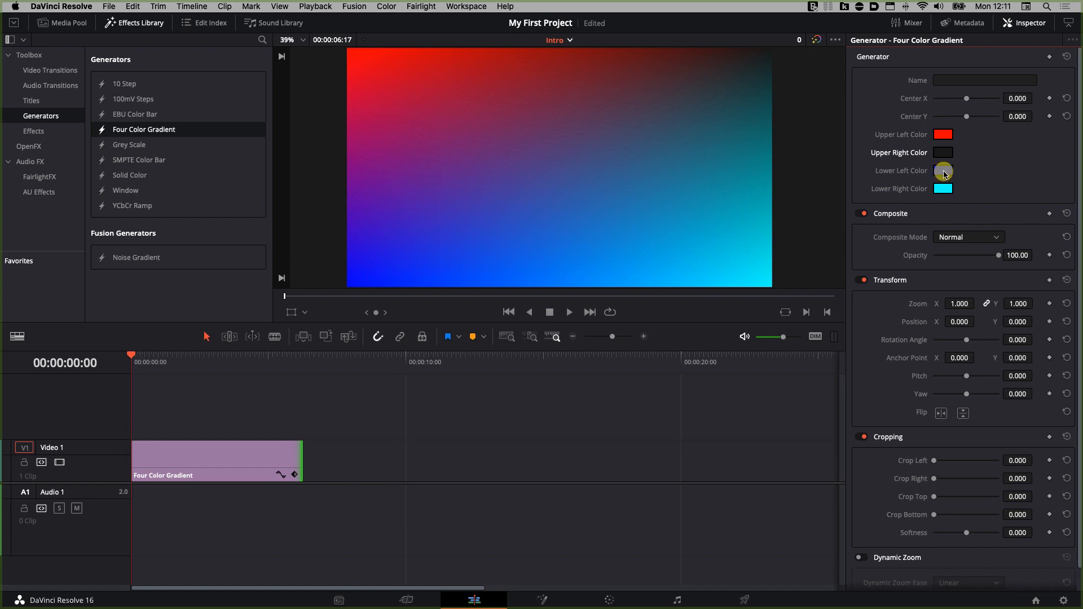
{"action": "left_click", "coordinate": [943, 170]}
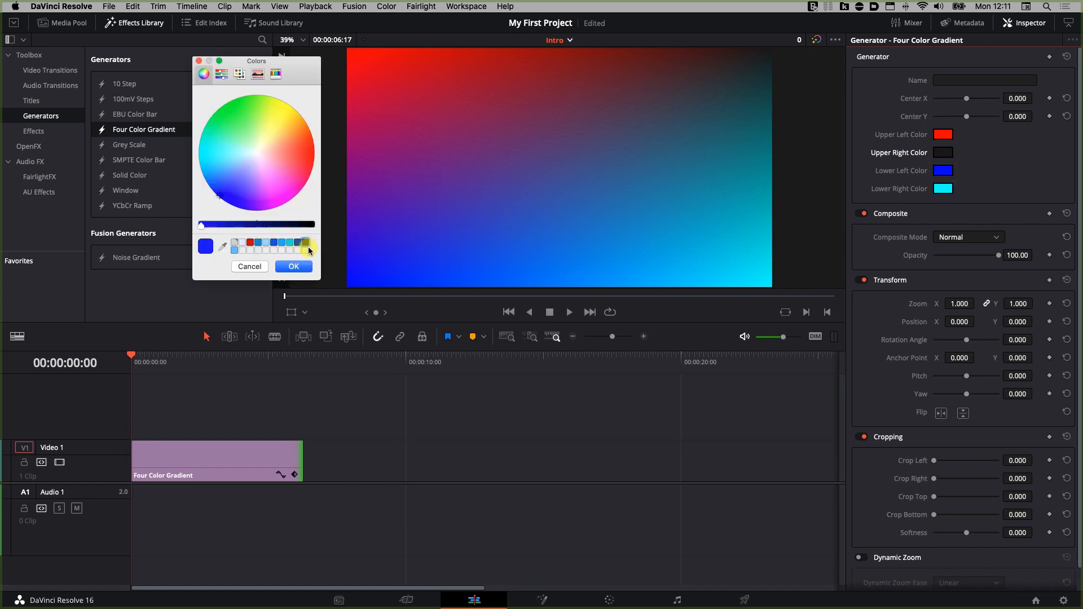
{"action": "left_click", "coordinate": [306, 243]}
{"action": "left_click", "coordinate": [293, 266]}
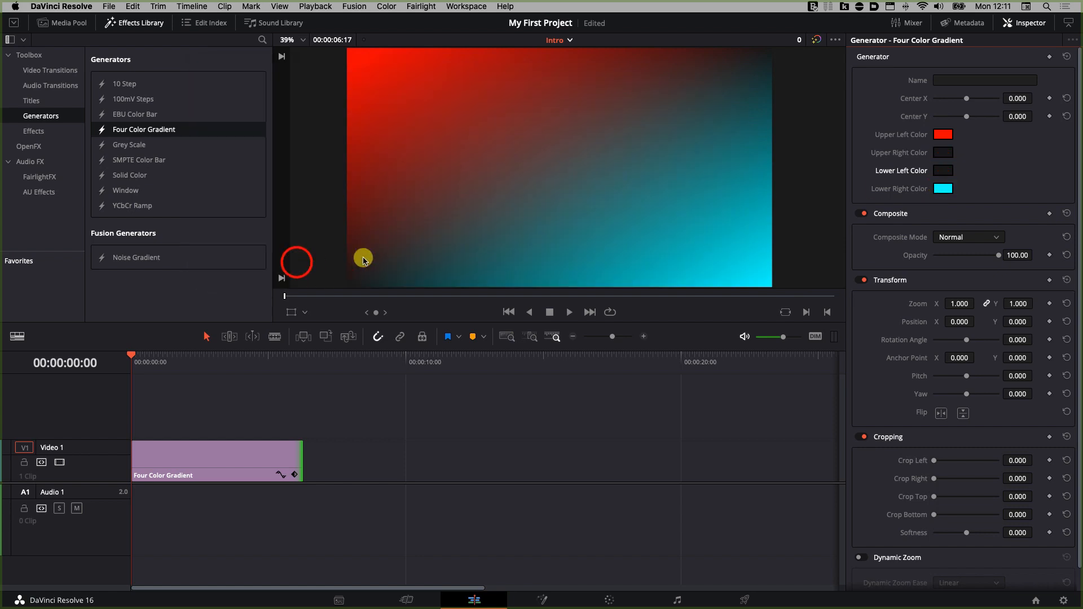
Step: Set the gradient's Center X to 1.000 and darken its upper left colour to a deep red
{"action": "left_click_drag", "start_coordinate": [966, 98], "coordinate": [1000, 102]}
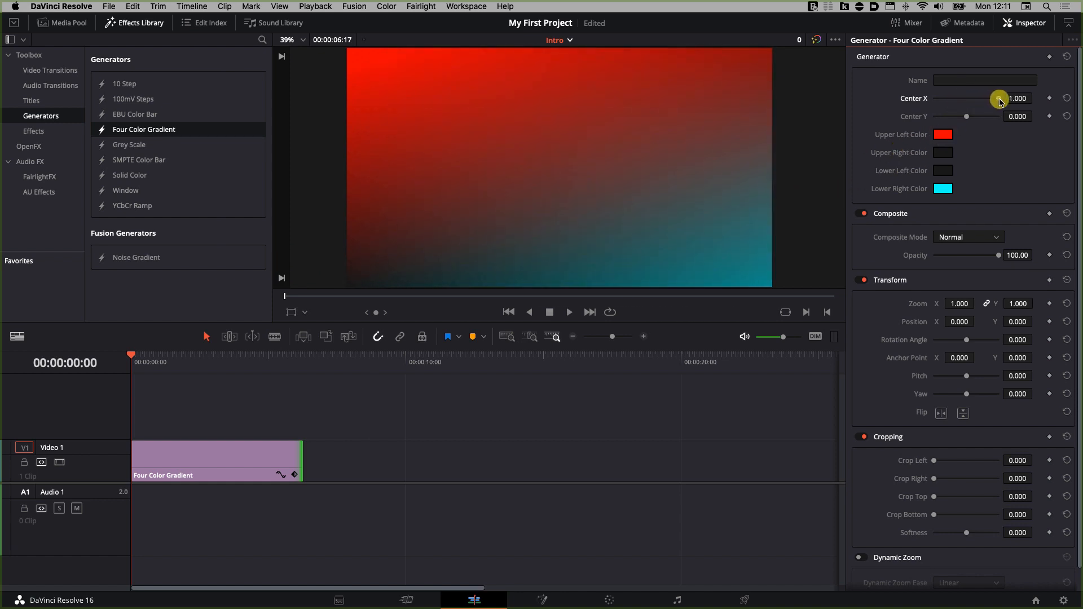
{"action": "left_click", "coordinate": [945, 135]}
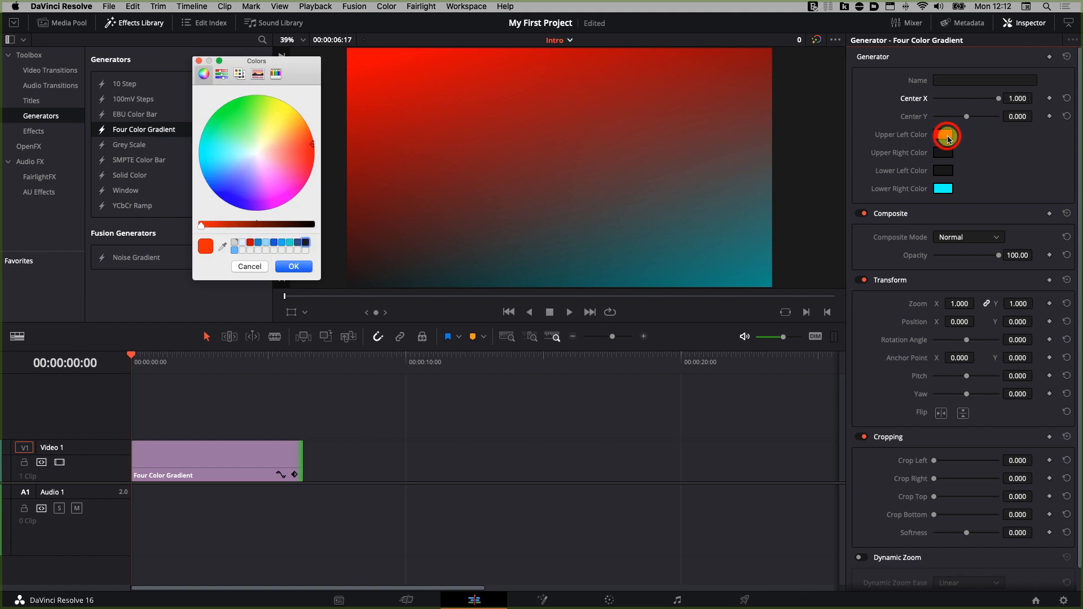
{"action": "left_click_drag", "start_coordinate": [202, 227], "coordinate": [265, 225]}
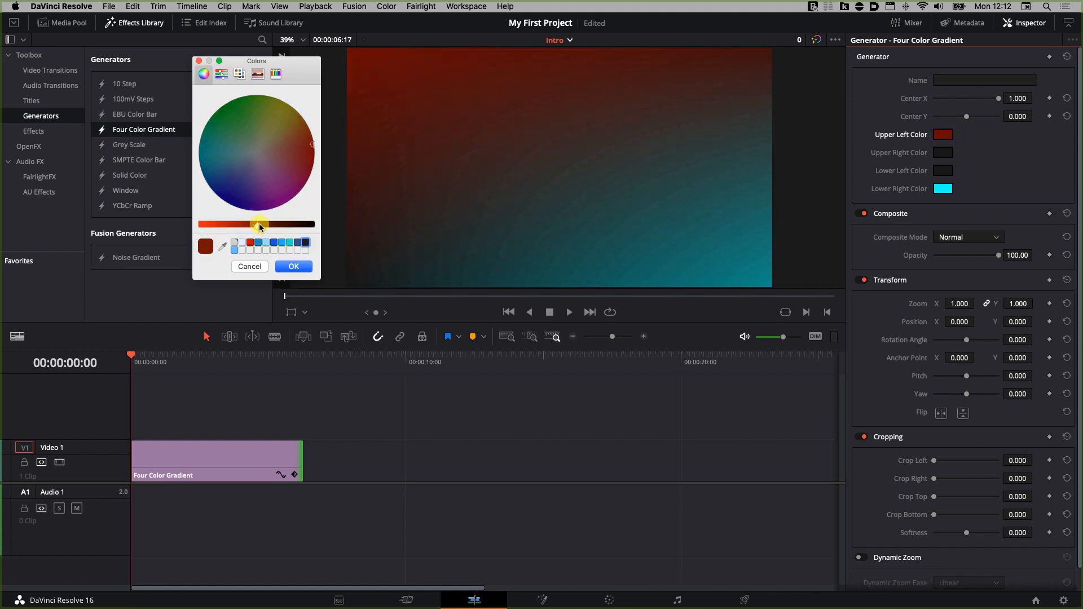
{"action": "left_click", "coordinate": [285, 268]}
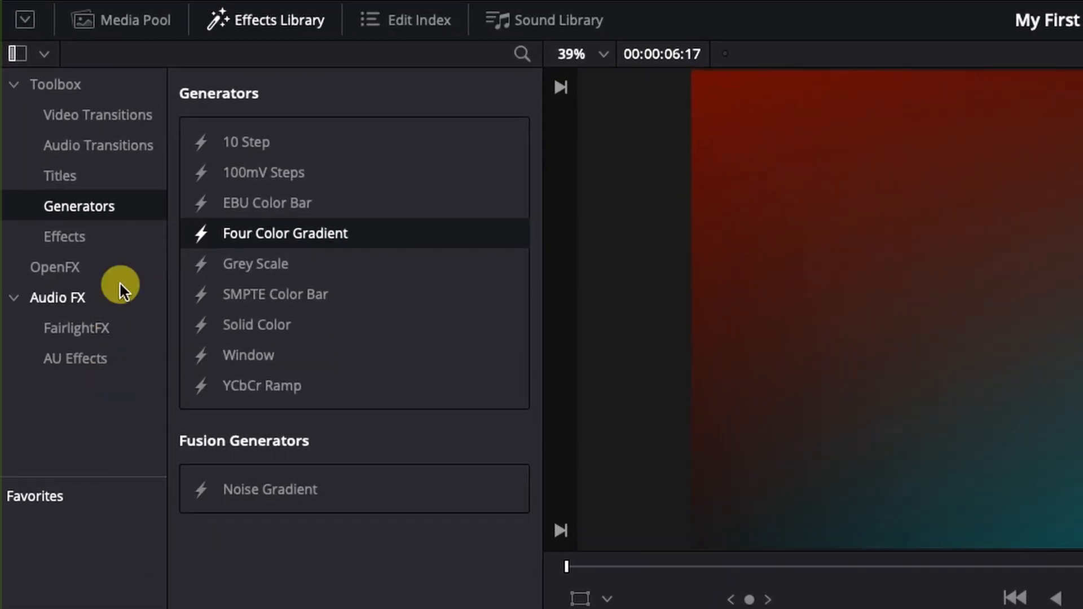
Step: Add the 3D Title Neon Outlines fusion title on a new track above the gradient, starting about 1.5 seconds in
{"action": "left_click", "coordinate": [66, 172]}
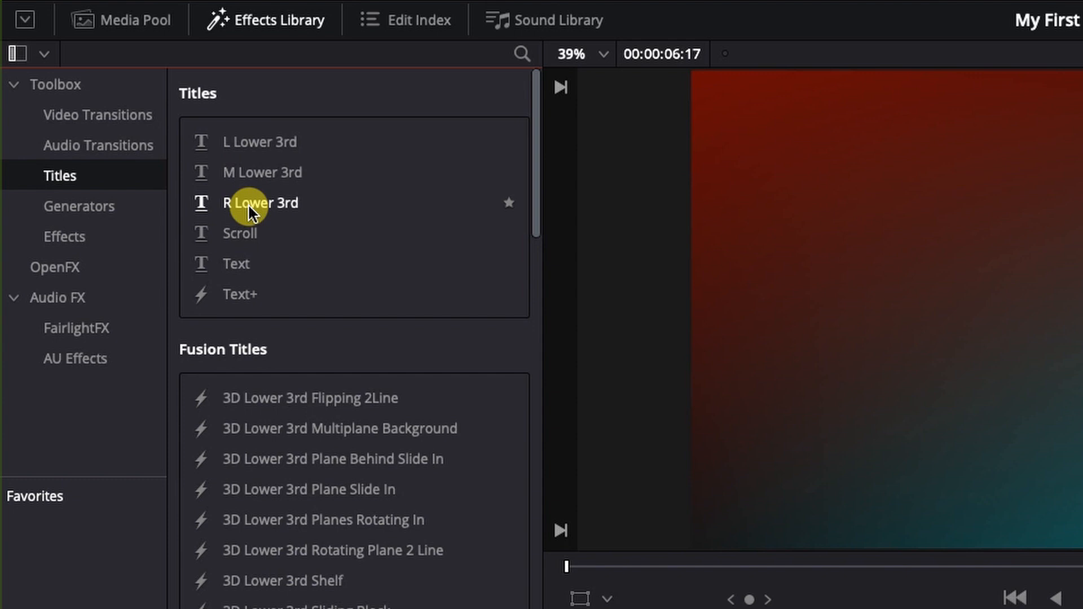
{"action": "scroll", "coordinate": [249, 228], "scroll_direction": "down", "scroll_amount": 1}
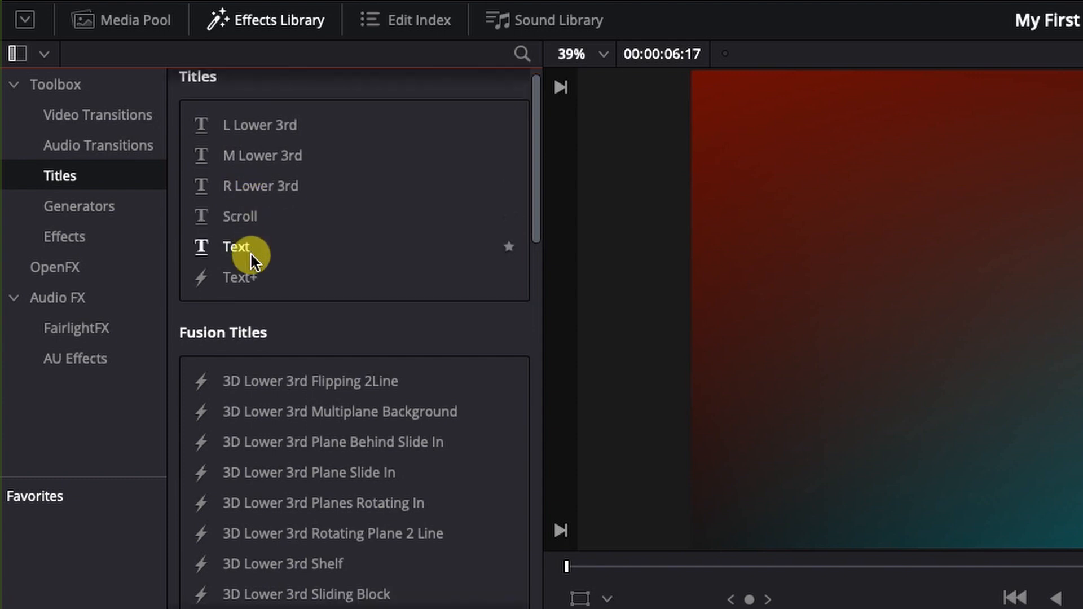
{"action": "scroll", "coordinate": [254, 277], "scroll_direction": "down", "scroll_amount": 5}
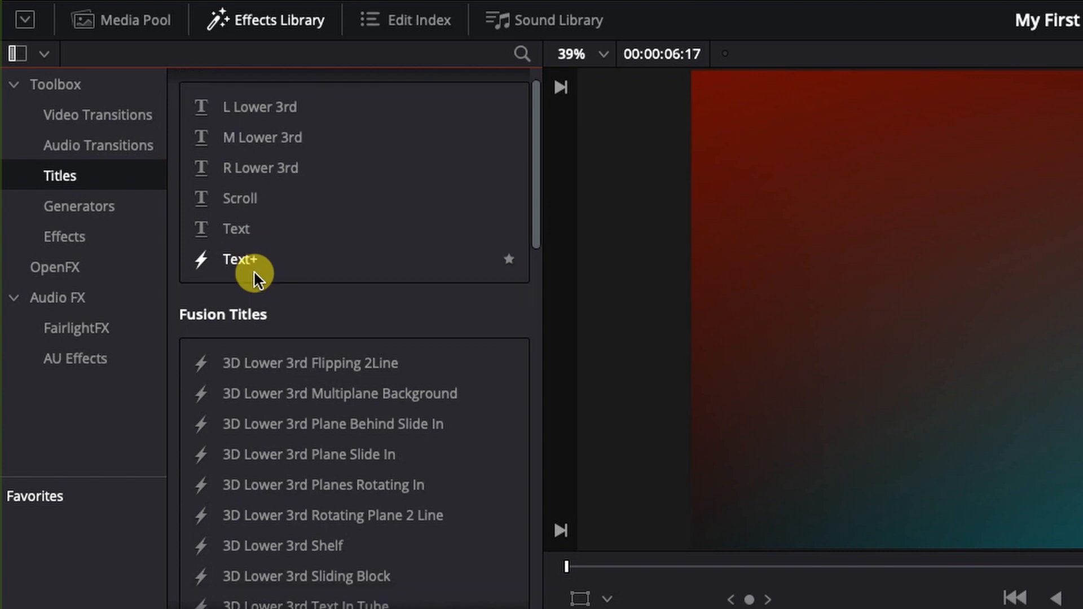
{"action": "scroll", "coordinate": [252, 270], "scroll_direction": "down", "scroll_amount": 4}
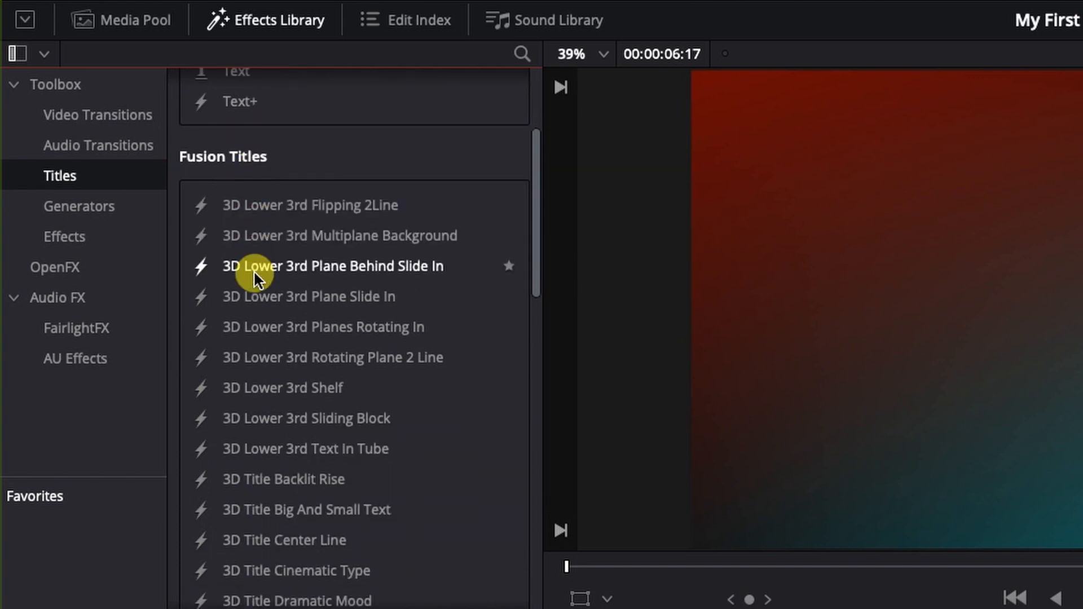
{"action": "scroll", "coordinate": [254, 278], "scroll_direction": "down", "scroll_amount": 1}
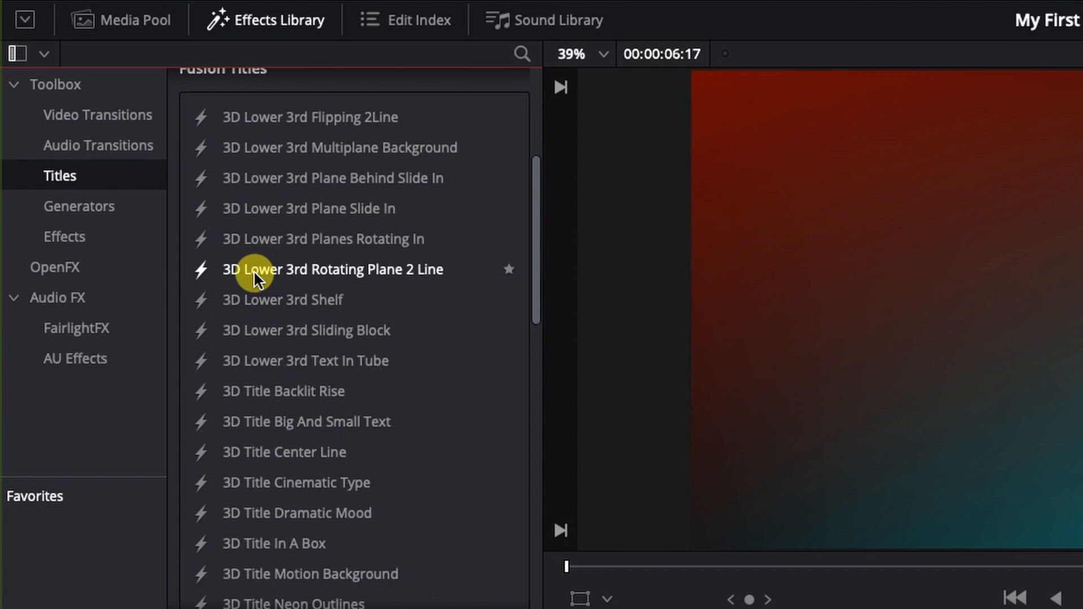
{"action": "left_click", "coordinate": [287, 603]}
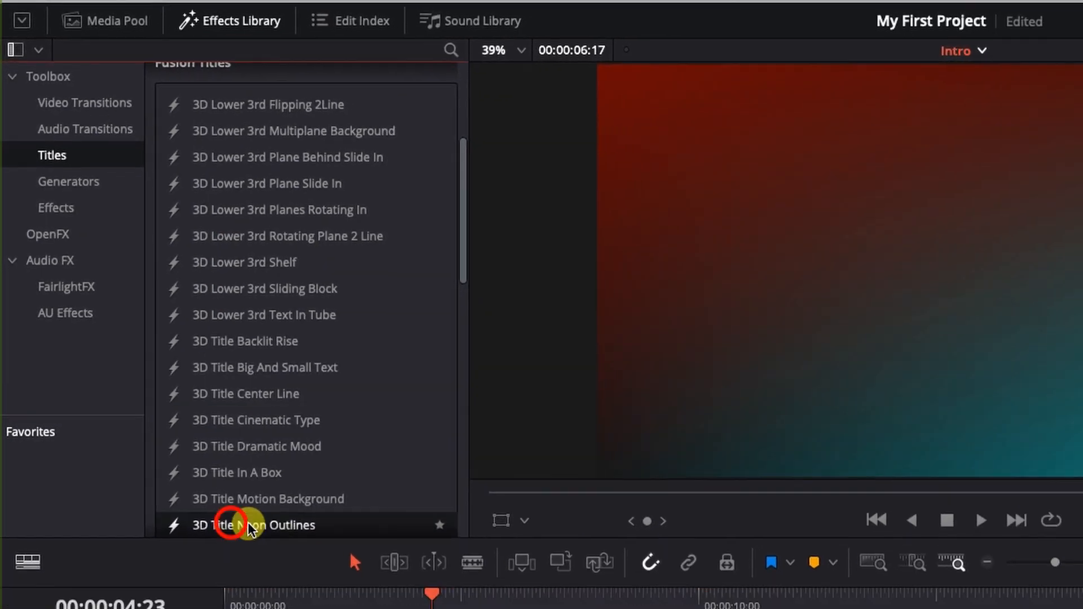
{"action": "left_click_drag", "start_coordinate": [248, 530], "coordinate": [233, 590]}
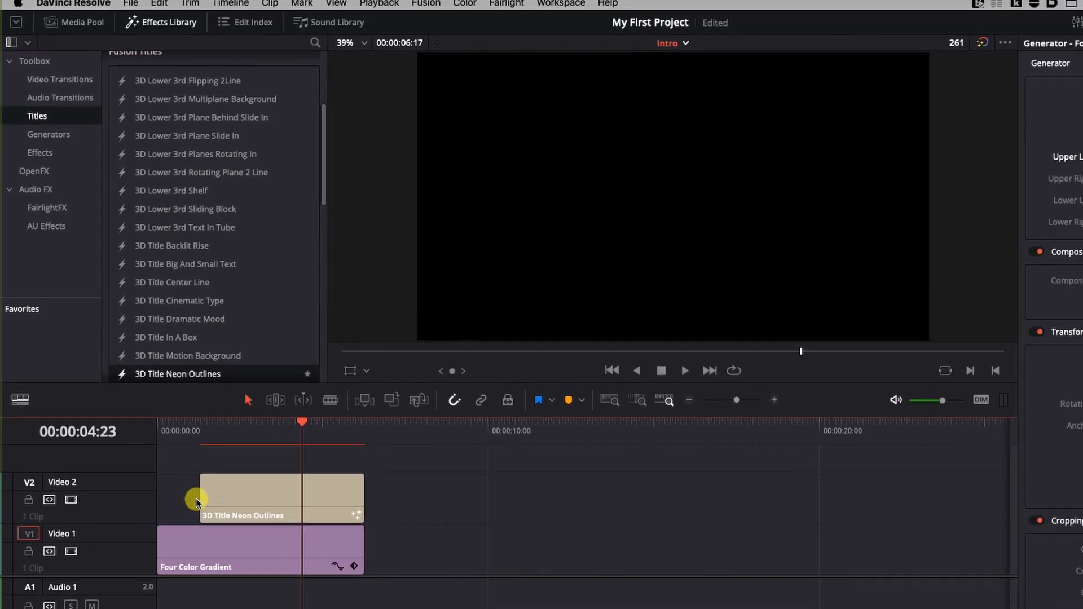
{"action": "left_click", "coordinate": [314, 571]}
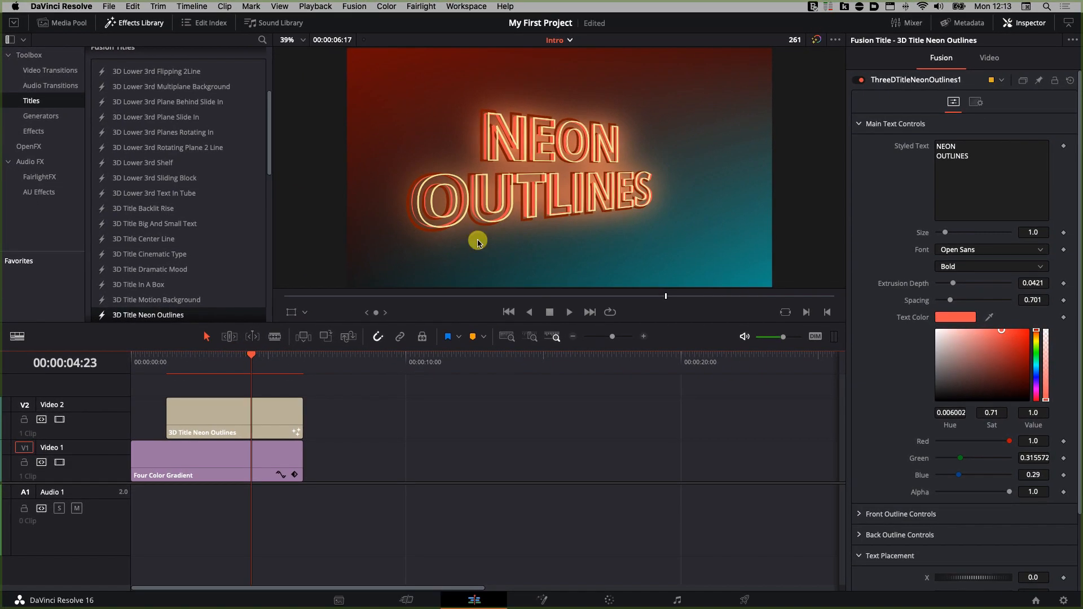
Step: Replace the neon title's styled text with MY FIRST and TUTORIAL on two lines
{"action": "left_click_drag", "start_coordinate": [251, 355], "coordinate": [222, 355]}
{"action": "left_click", "coordinate": [1002, 161]}
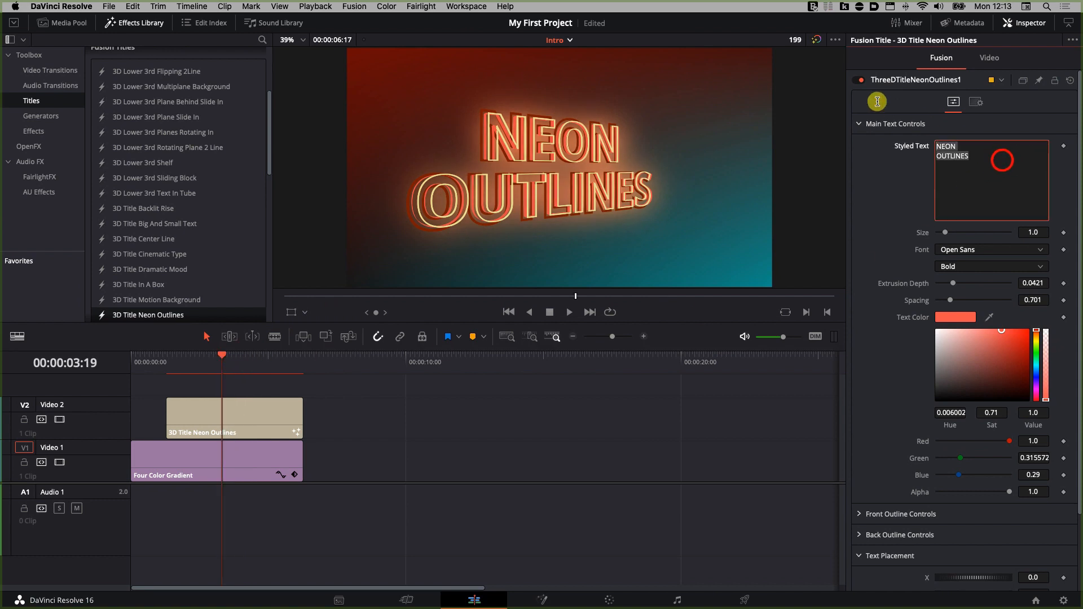
{"action": "type", "text": "MY FIRST"}
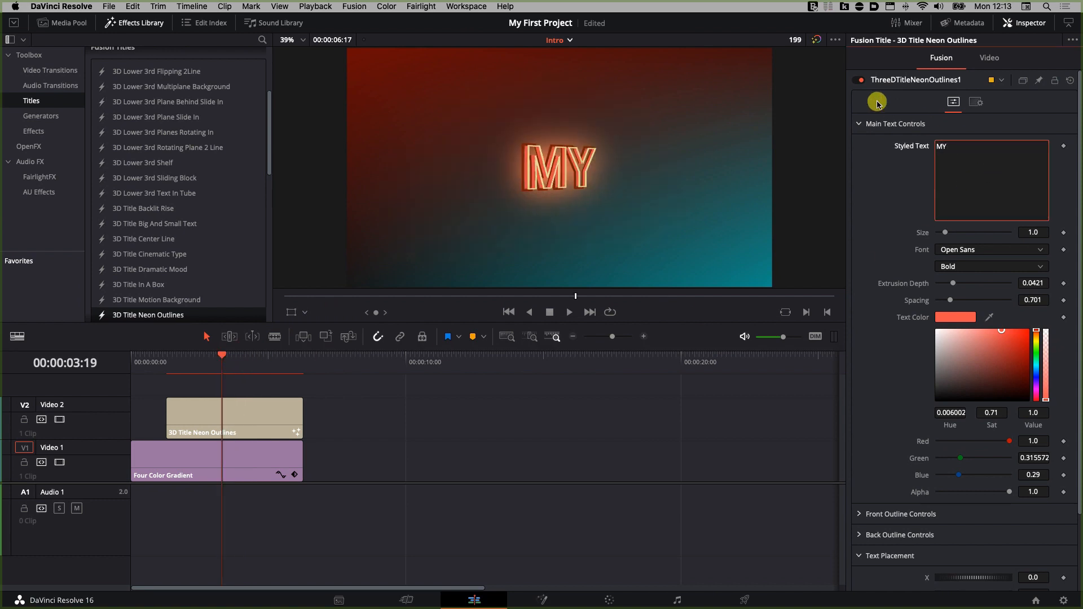
{"action": "key", "text": "Return"}
{"action": "type", "text": "TUTORIAL"}
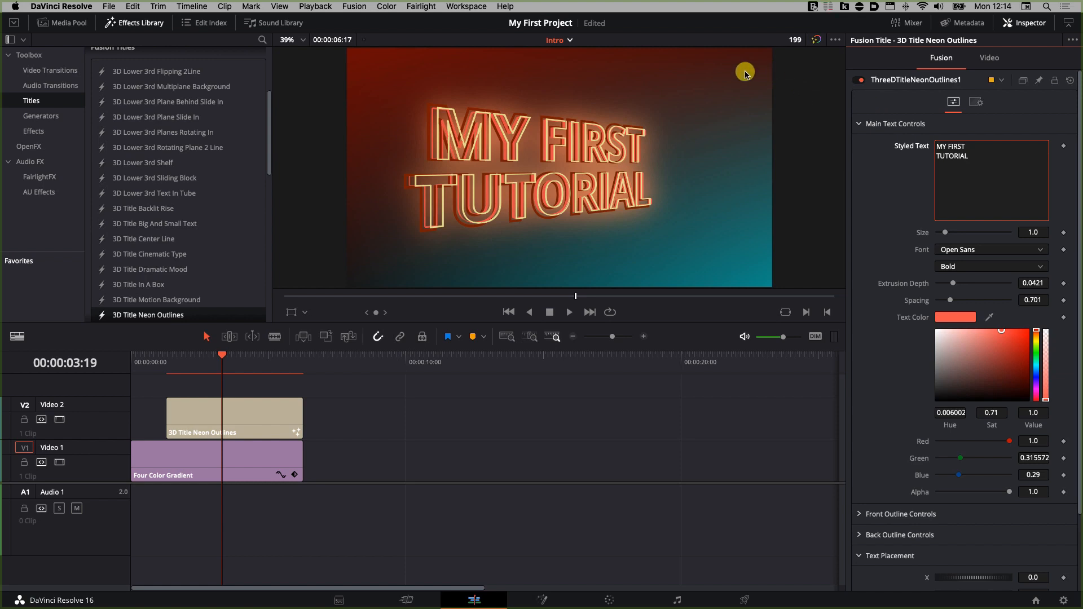
Step: Play the intro back from the beginning
{"action": "left_click_drag", "start_coordinate": [221, 356], "coordinate": [130, 355]}
{"action": "key", "text": "space"}
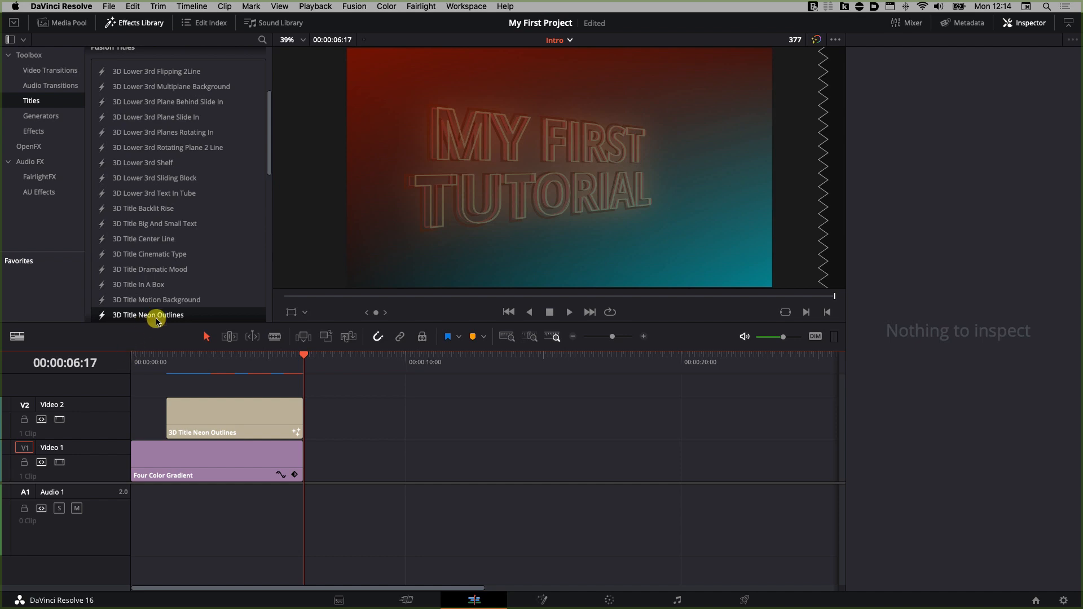
Step: Add a basic Text title on a new track above the neon title, enlarging the video track area
{"action": "left_click_drag", "start_coordinate": [270, 161], "coordinate": [273, 100]}
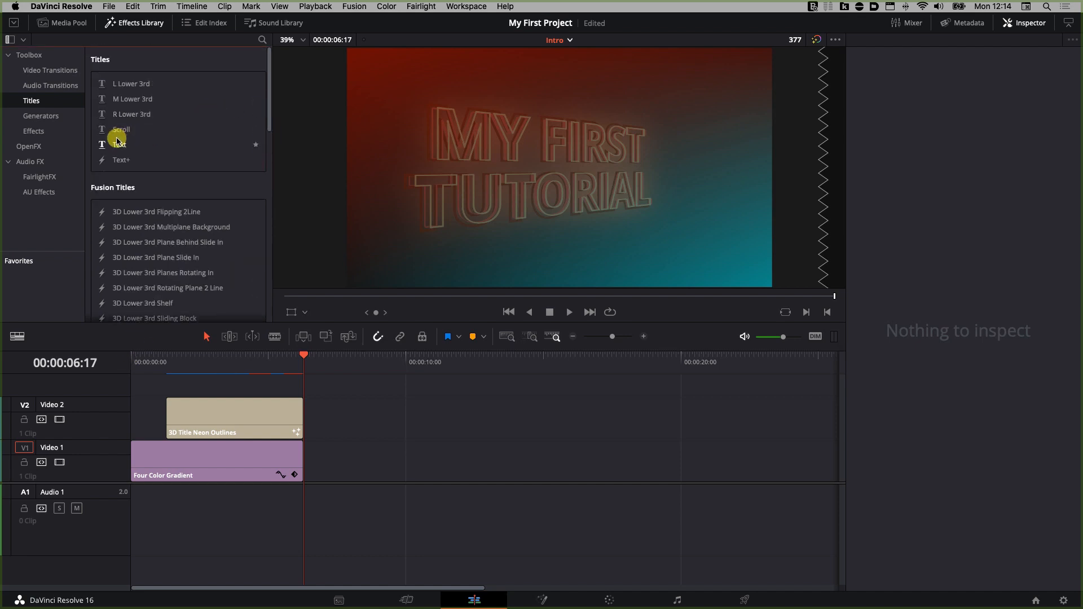
{"action": "left_click_drag", "start_coordinate": [113, 146], "coordinate": [172, 387]}
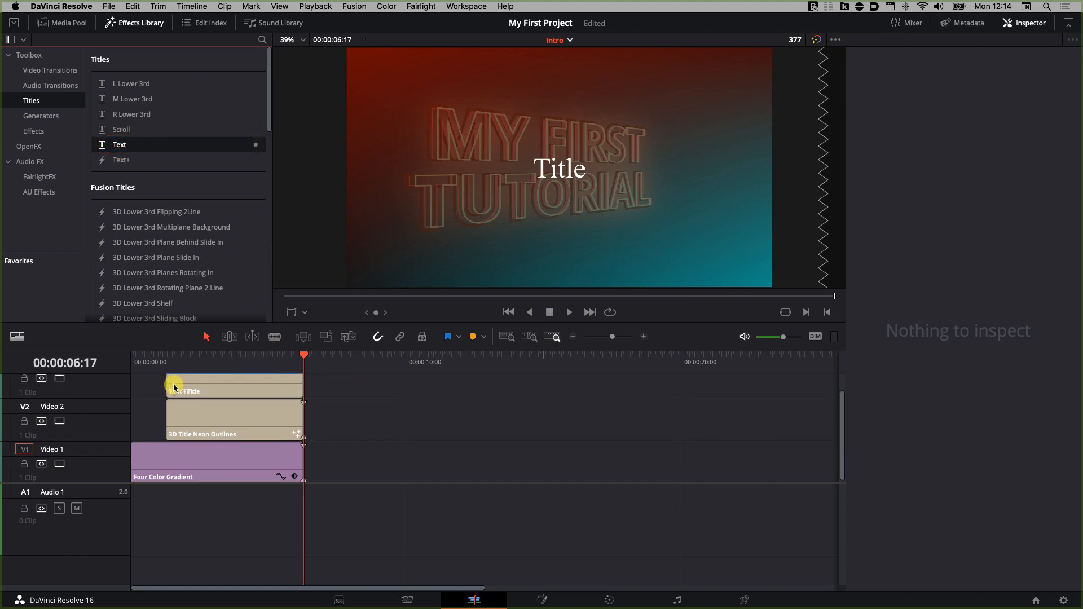
{"action": "left_click", "coordinate": [225, 389]}
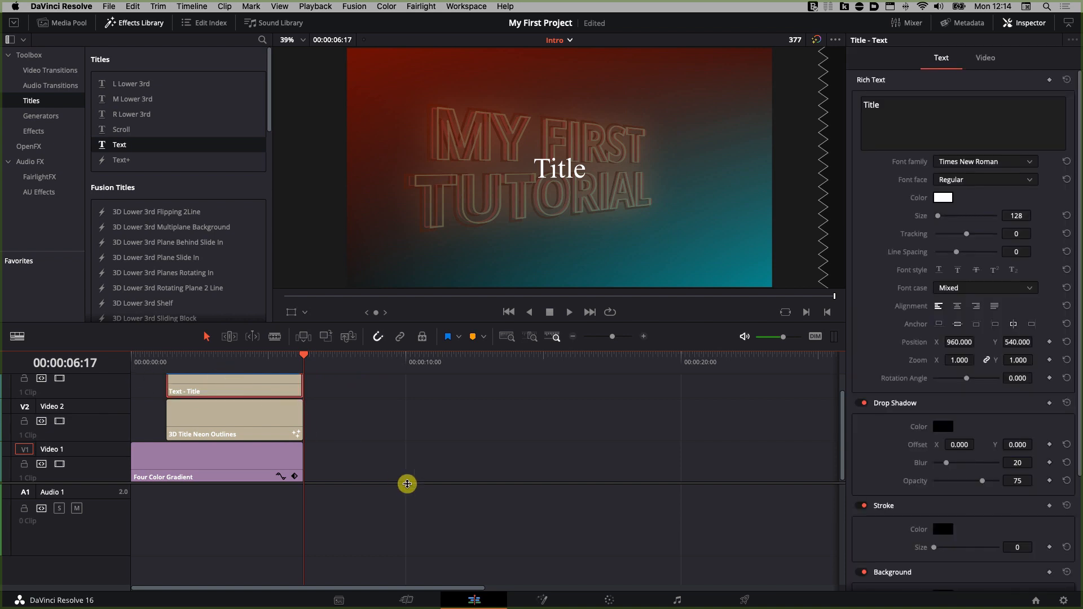
{"action": "left_click_drag", "start_coordinate": [407, 482], "coordinate": [397, 547]}
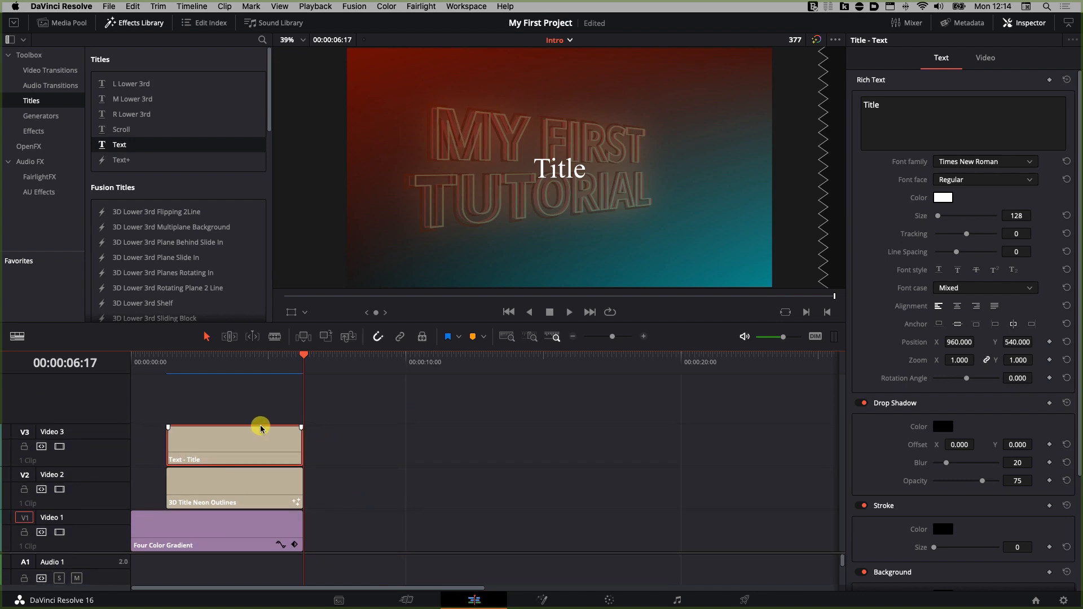
Step: Replace the text title's content with a line reading My name is followed by the presenter's name
{"action": "mouse_move", "coordinate": [249, 429]}
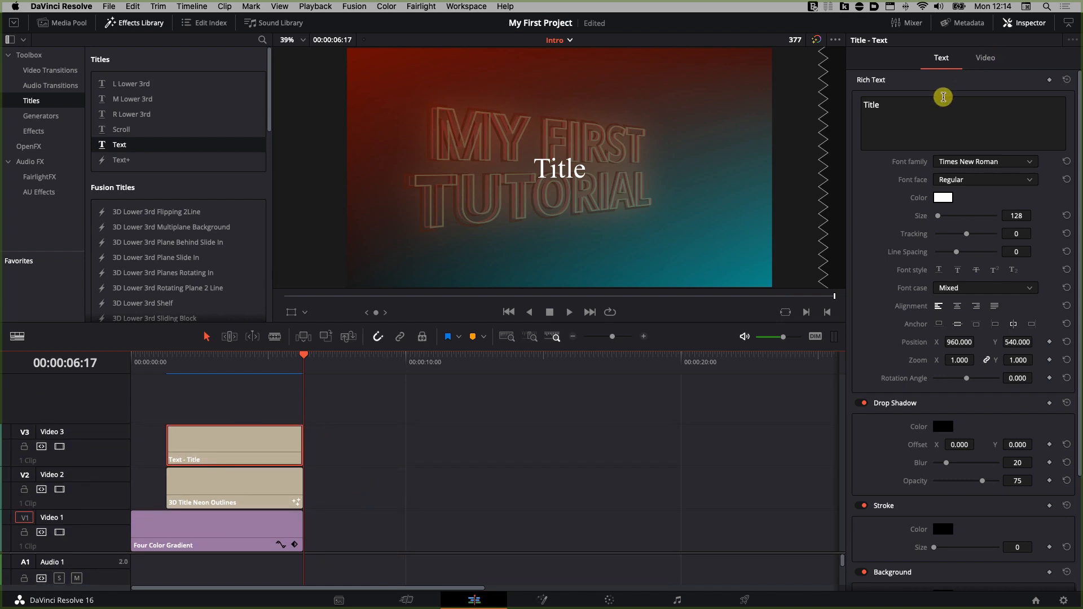
{"action": "double_click", "coordinate": [892, 111]}
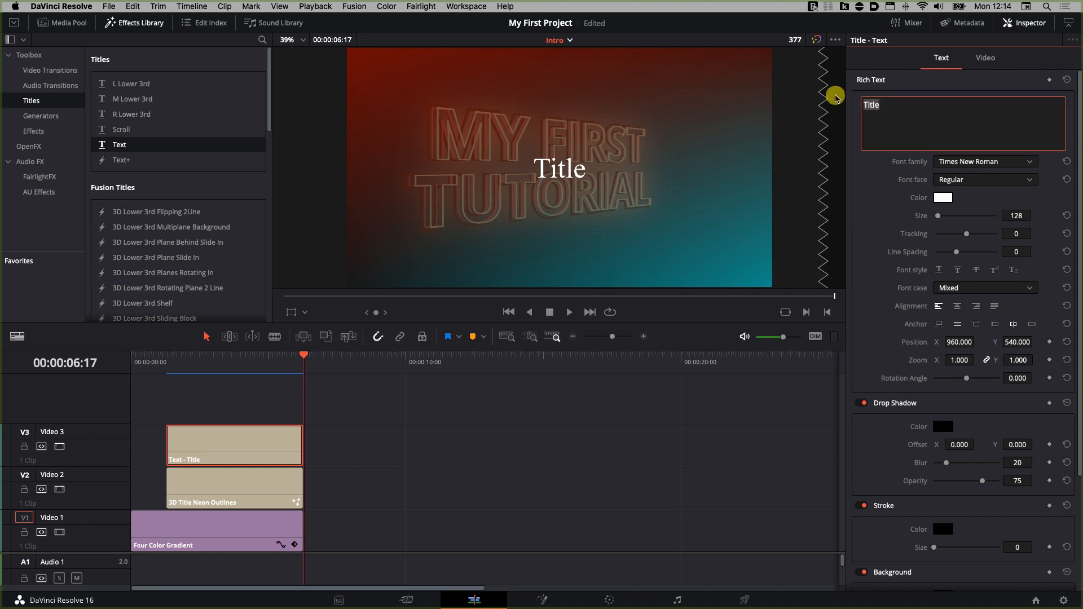
{"action": "type", "text": "My name is Sascha"}
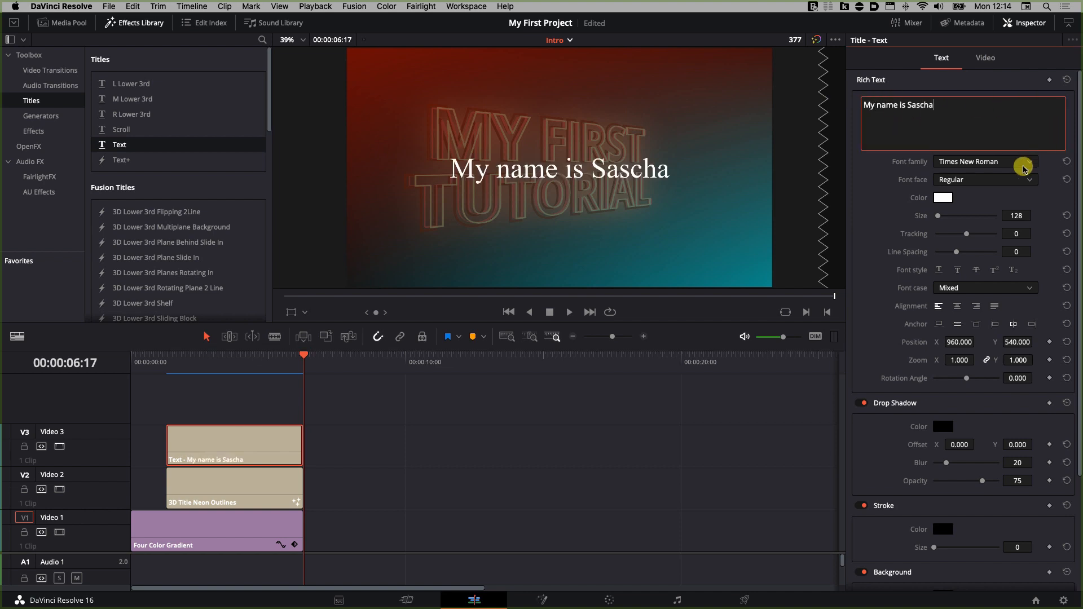
Step: Set the text title's font to Akita and its size to 116
{"action": "left_click", "coordinate": [1028, 163]}
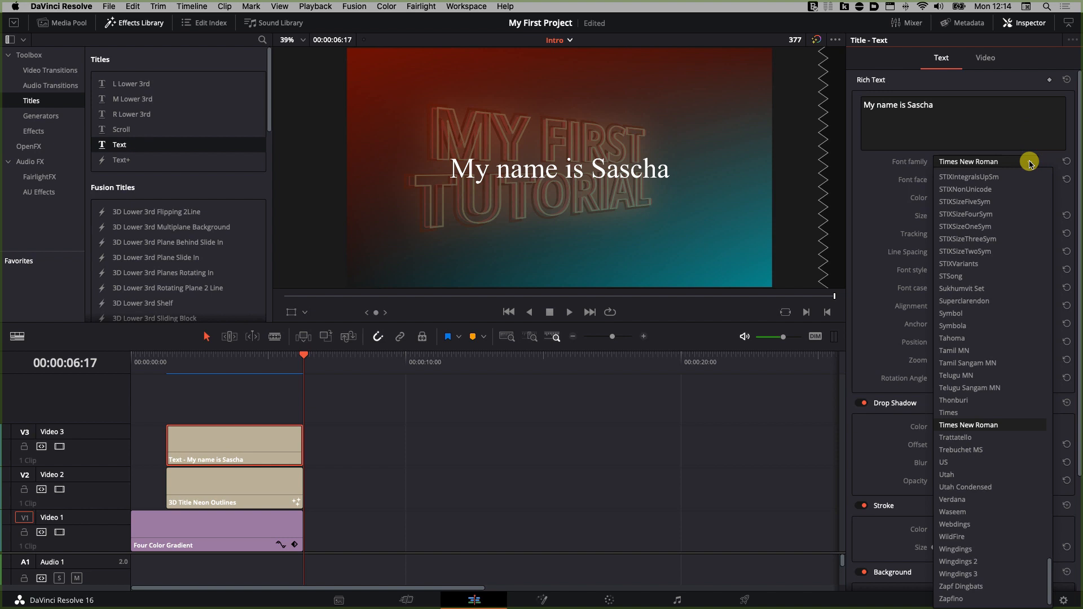
{"action": "type", "text": "ak"}
{"action": "key", "text": "Return"}
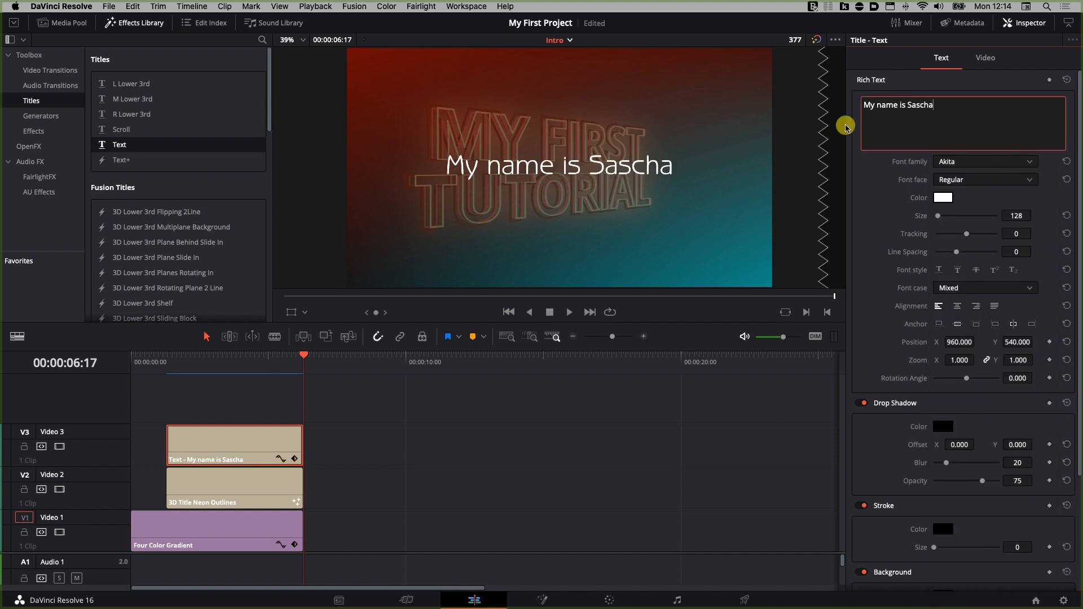
{"action": "left_click", "coordinate": [938, 218]}
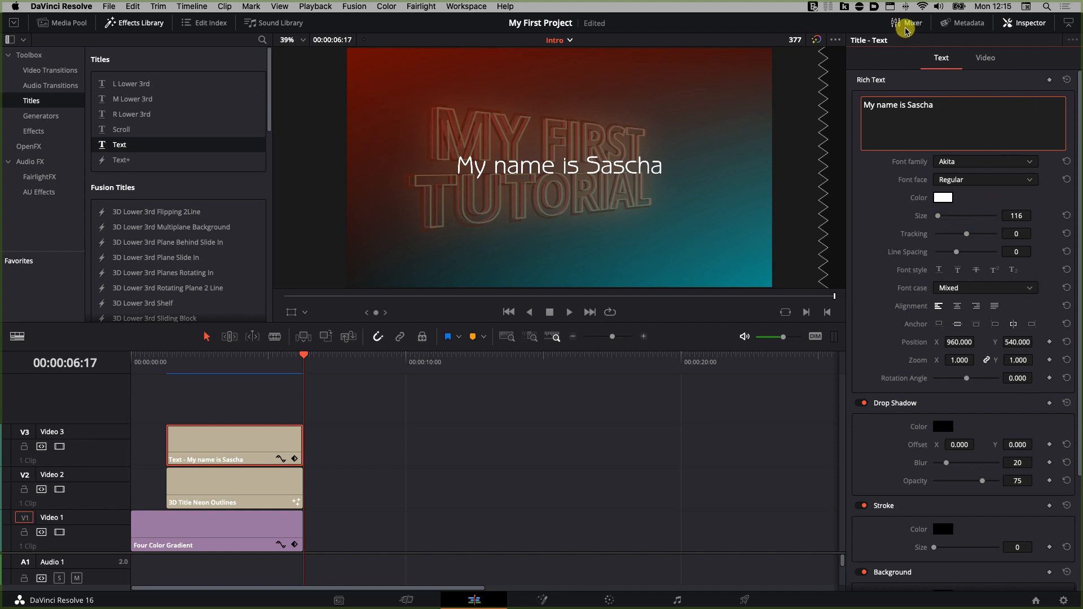
{"action": "left_click", "coordinate": [906, 27]}
{"action": "left_click", "coordinate": [906, 27]}
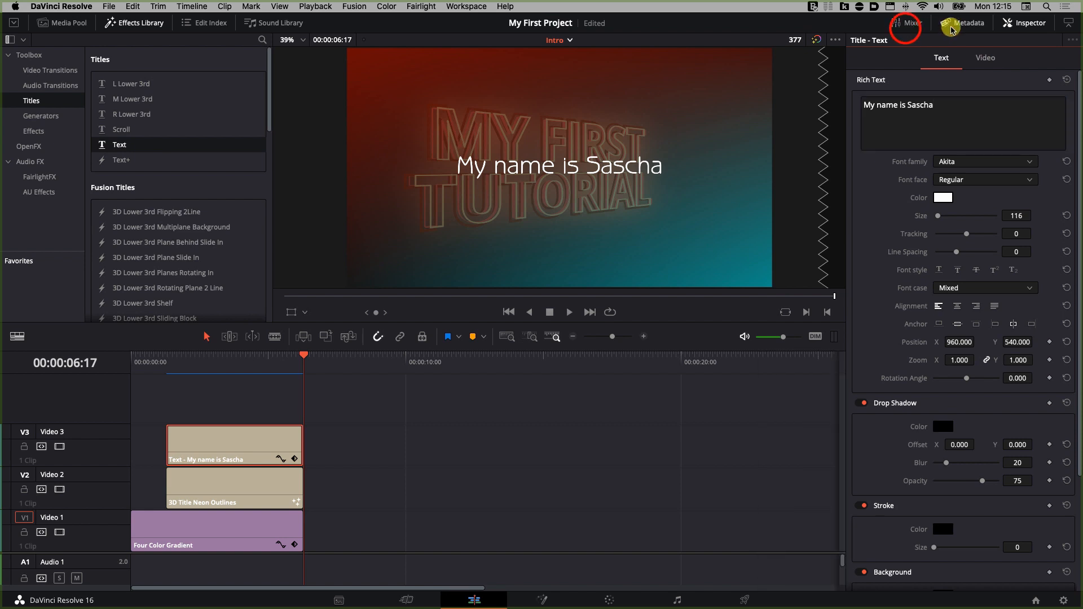
{"action": "left_click", "coordinate": [951, 27]}
{"action": "left_click", "coordinate": [952, 27]}
{"action": "left_click", "coordinate": [1029, 29]}
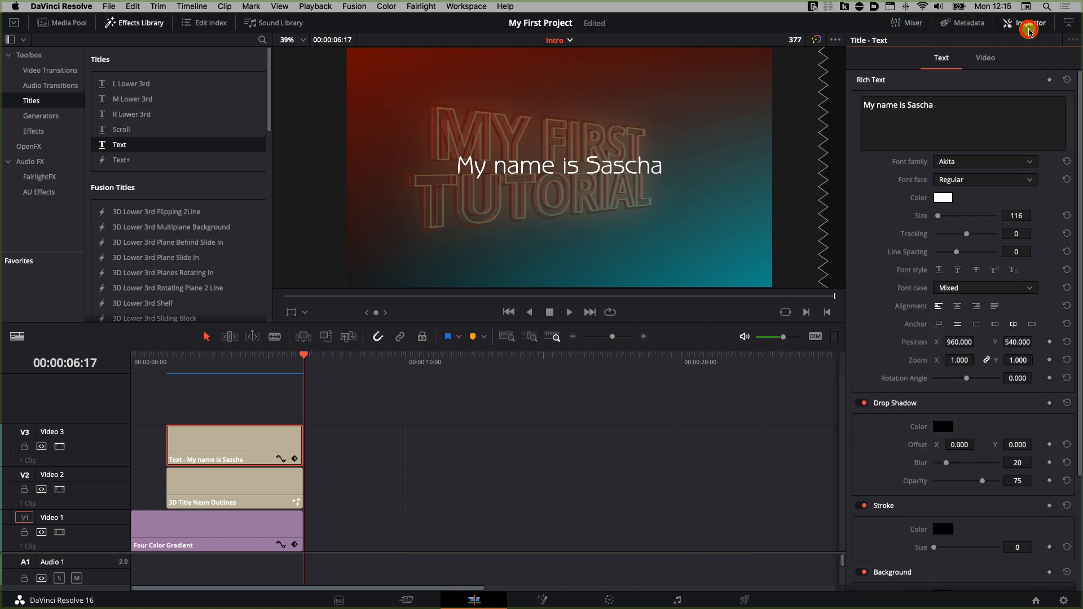
{"action": "left_click", "coordinate": [1028, 30]}
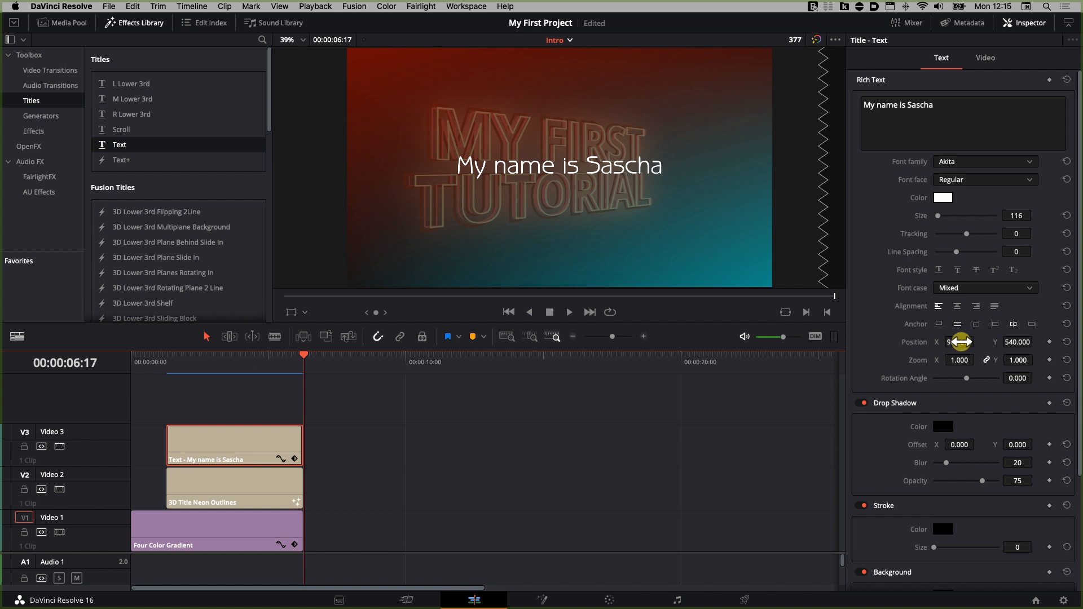
Step: Move the name text to the lower right, setting its position to X 1353 and Y 121
{"action": "left_click_drag", "start_coordinate": [955, 342], "coordinate": [978, 342]}
{"action": "left_click_drag", "start_coordinate": [541, 305], "coordinate": [641, 321]}
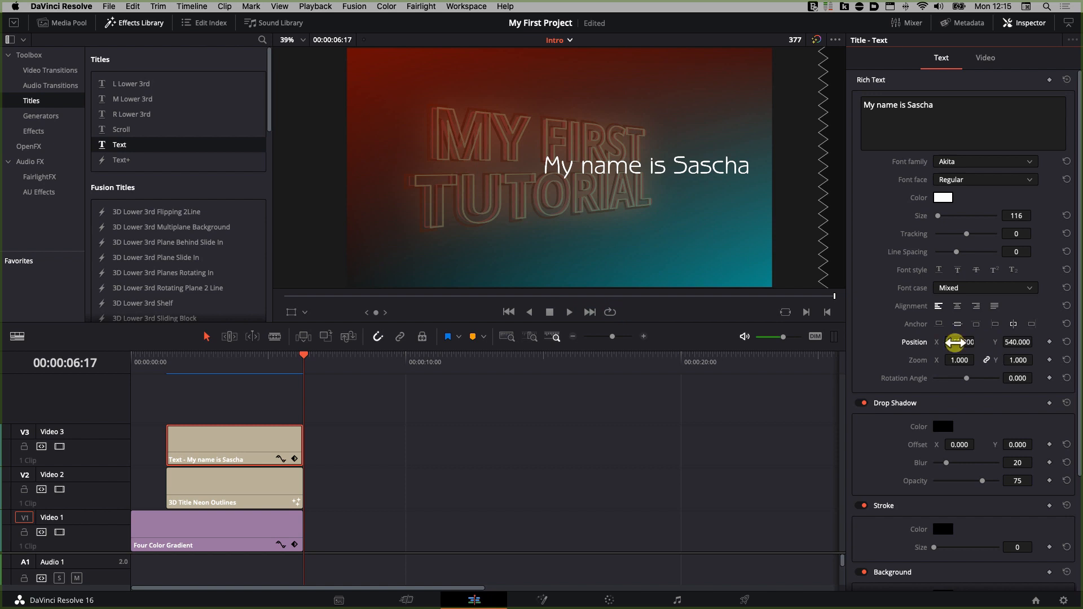
{"action": "left_click_drag", "start_coordinate": [1012, 341], "coordinate": [775, 357]}
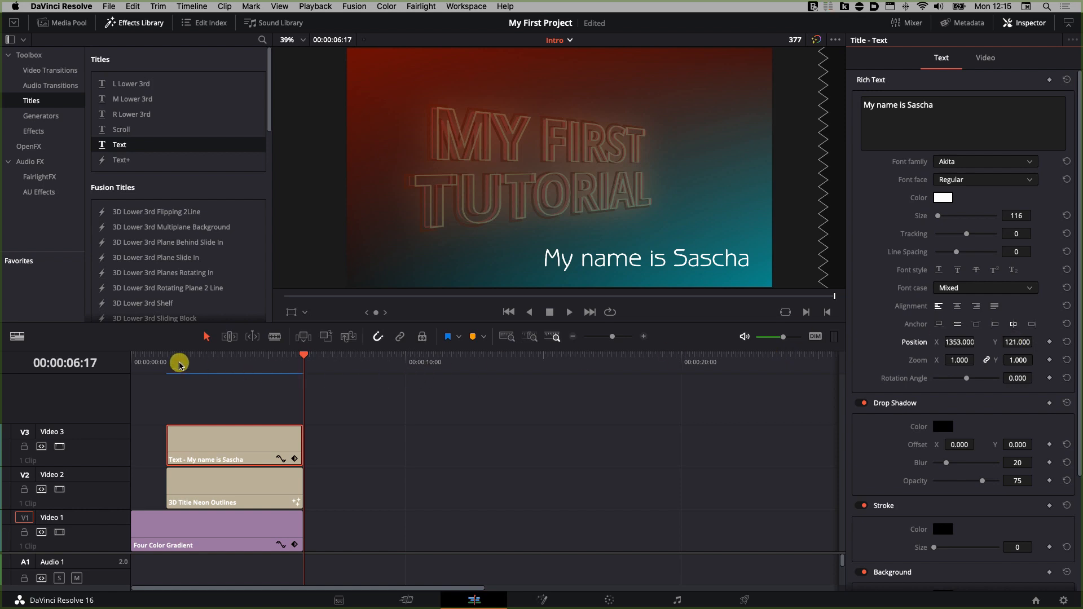
Step: Play the intro back from the beginning
{"action": "left_click", "coordinate": [138, 362]}
{"action": "key", "text": "space"}
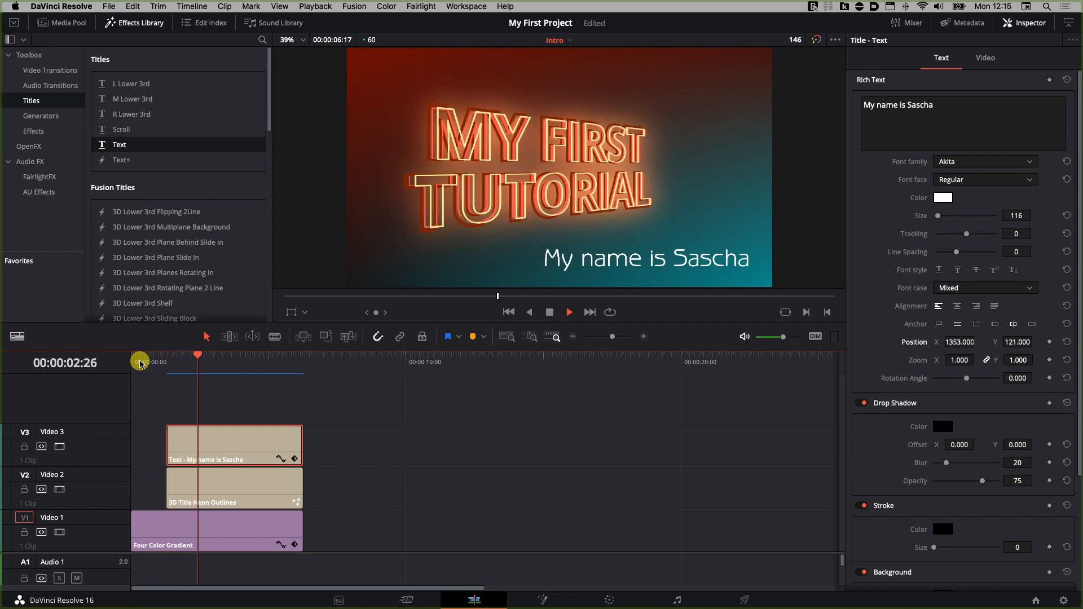
{"action": "key", "text": "space"}
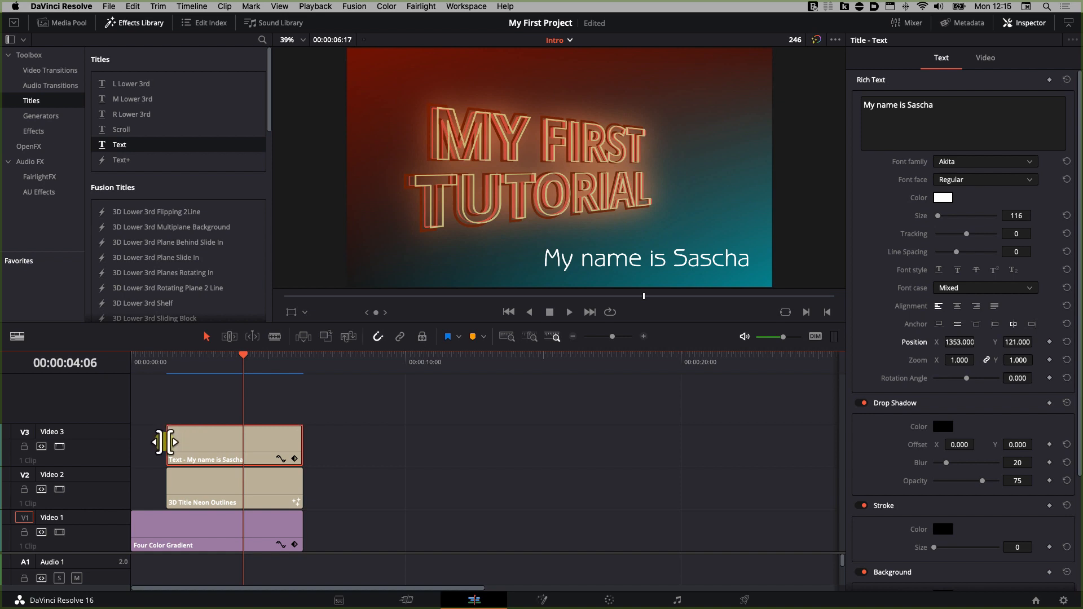
Step: Trim the start of the name text clip later by about 1.5 seconds
{"action": "left_click_drag", "start_coordinate": [166, 441], "coordinate": [208, 445]}
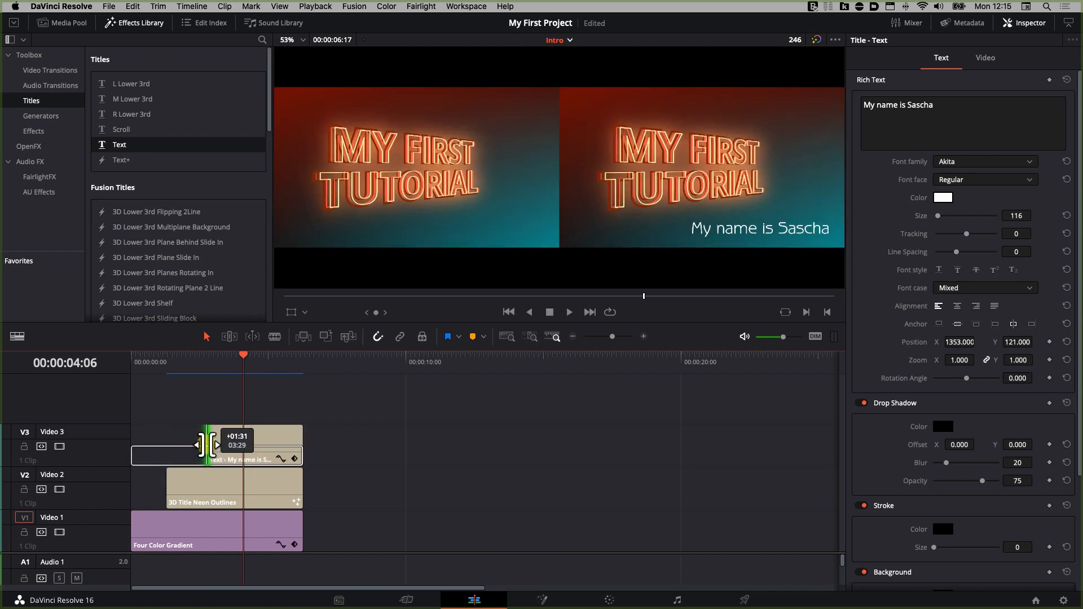
{"action": "left_click_drag", "start_coordinate": [208, 444], "coordinate": [208, 444]}
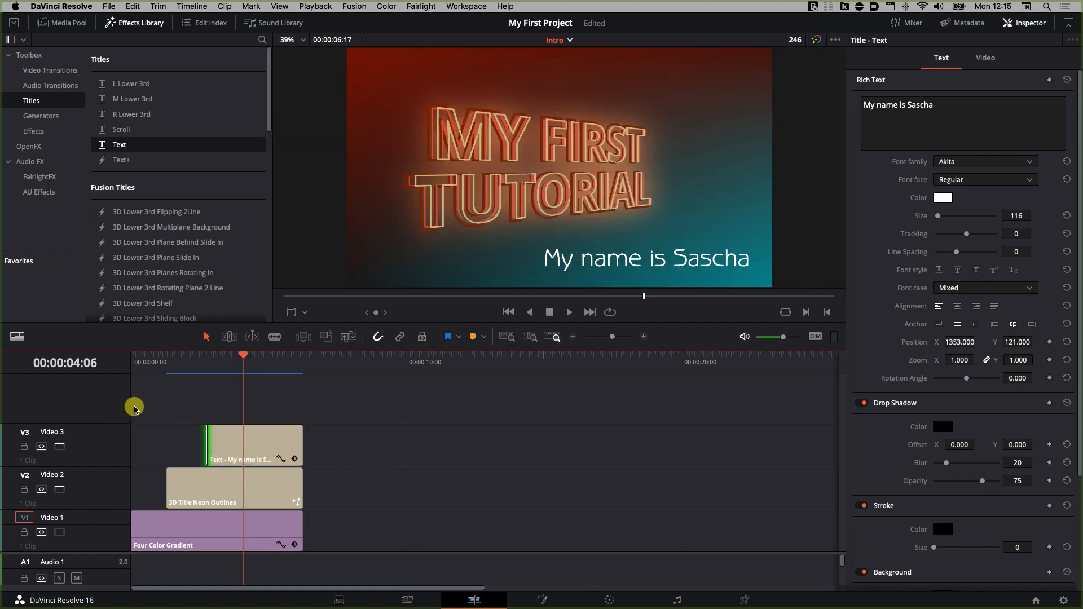
Step: Play the intro back from just before the name text appears
{"action": "left_click", "coordinate": [187, 355]}
{"action": "key", "text": "space"}
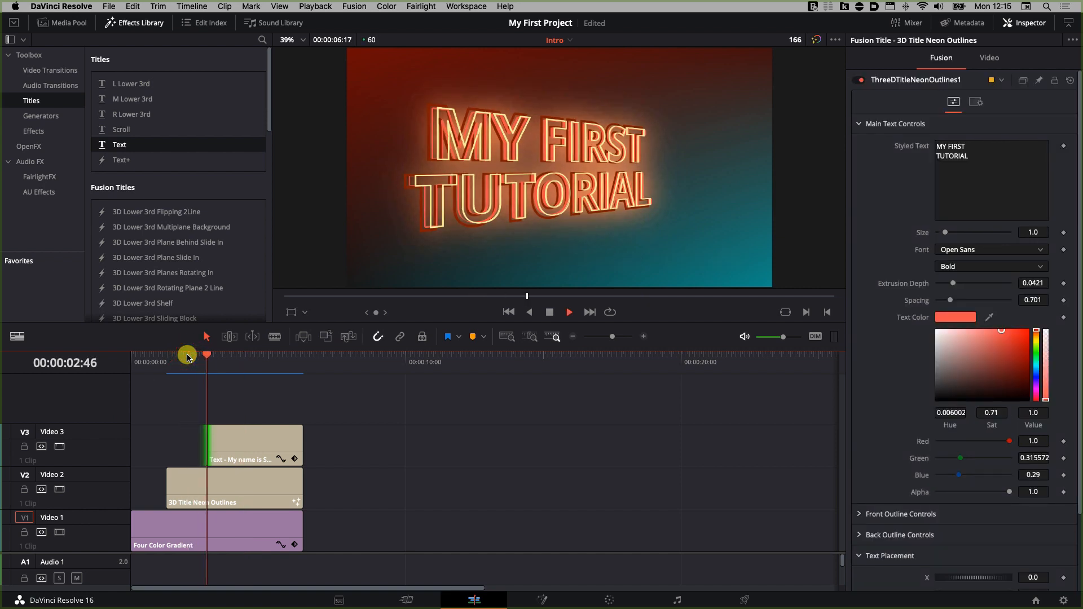
{"action": "key", "text": "space"}
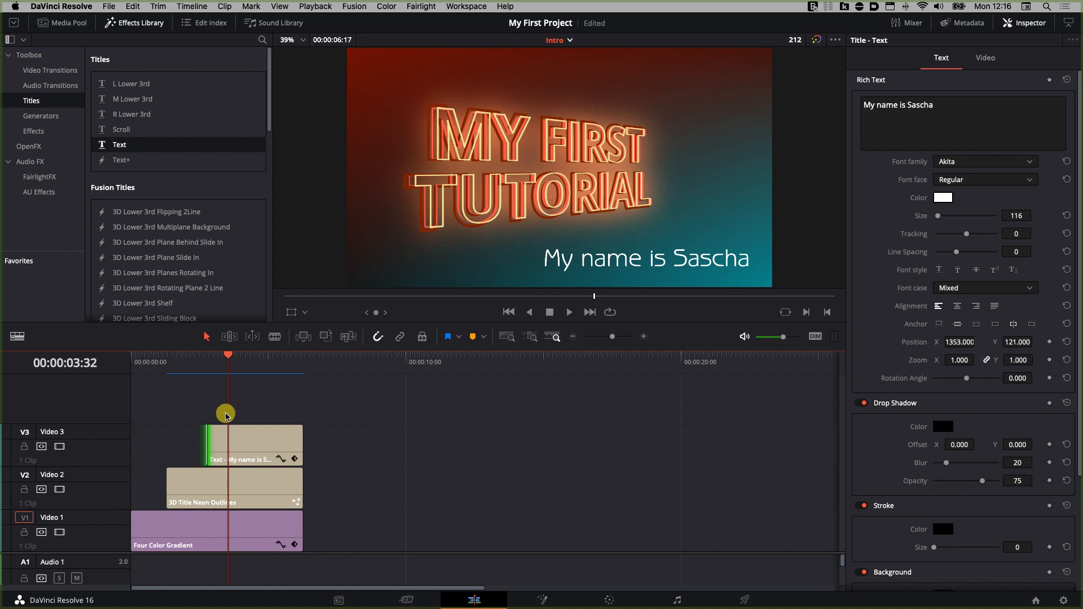
Step: Add a fade-in to the start of the name text clip
{"action": "left_click", "coordinate": [207, 415]}
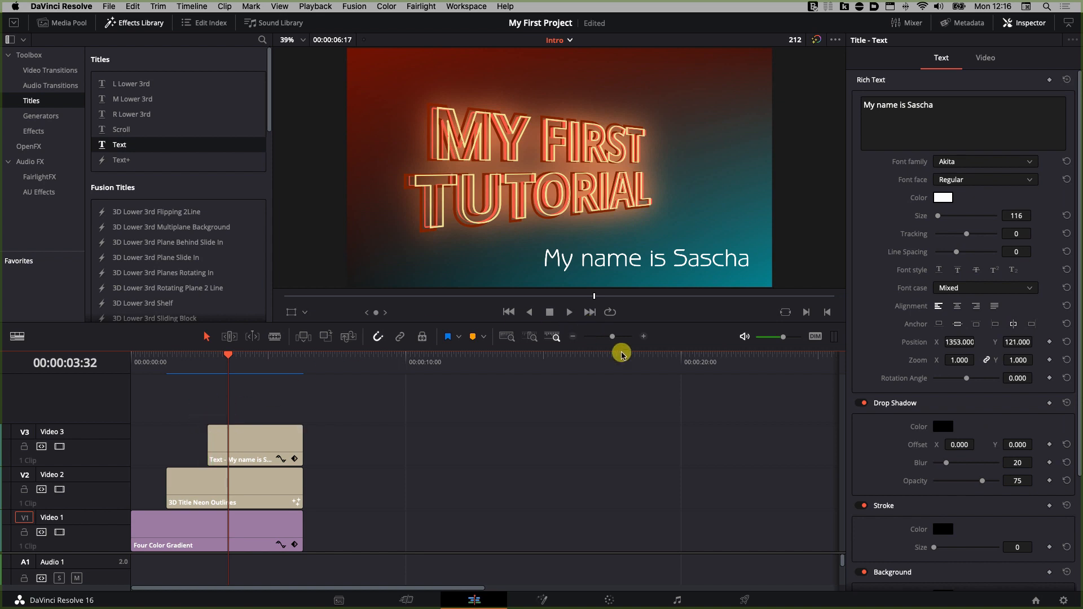
{"action": "left_click_drag", "start_coordinate": [612, 337], "coordinate": [616, 337]}
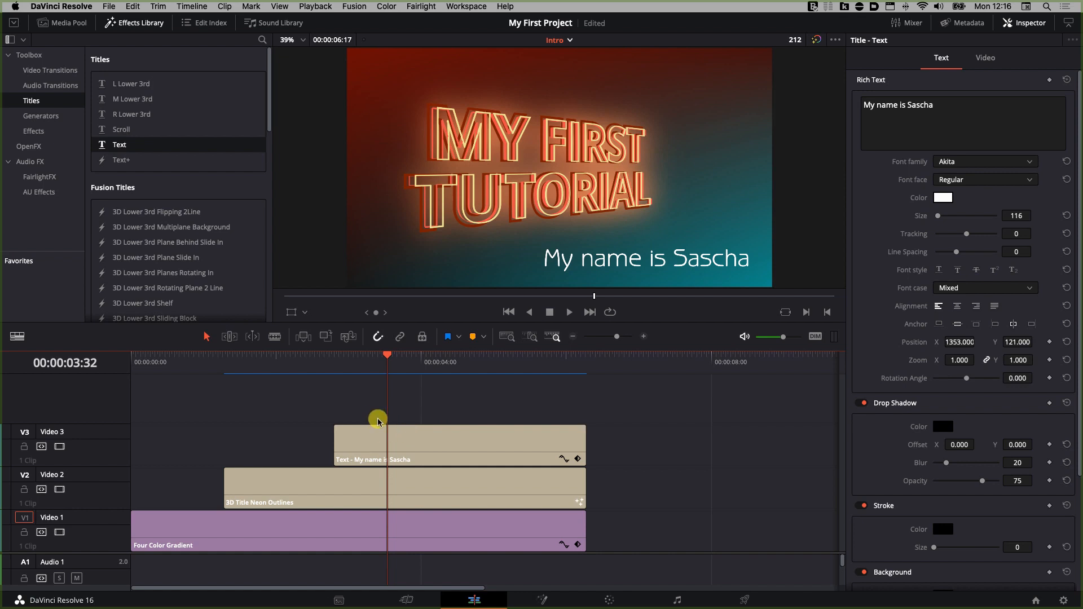
{"action": "left_click", "coordinate": [370, 448]}
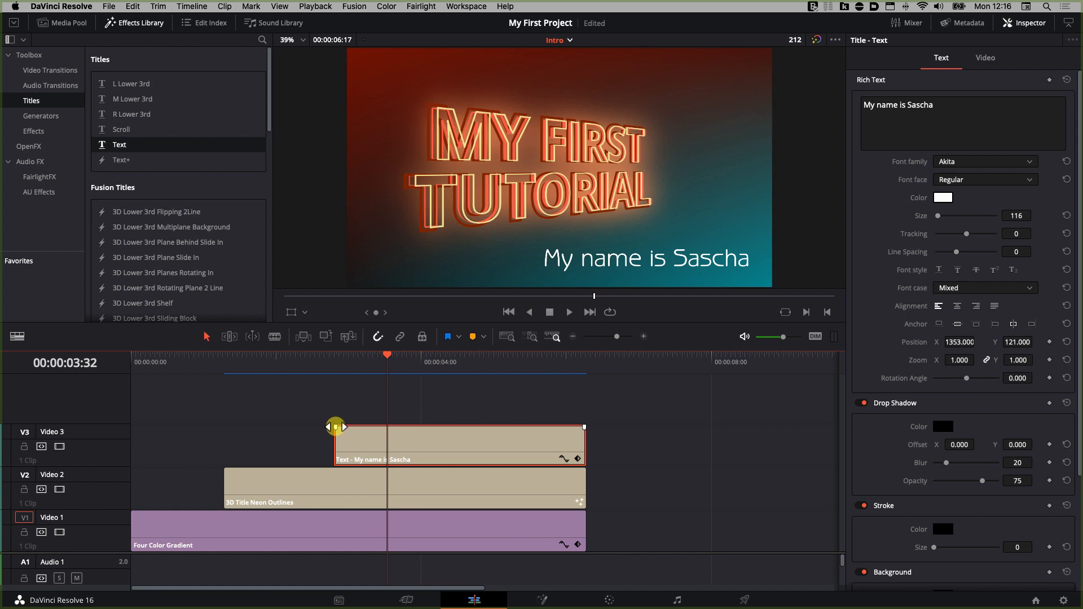
{"action": "left_click_drag", "start_coordinate": [336, 427], "coordinate": [379, 430]}
{"action": "left_click", "coordinate": [388, 354]}
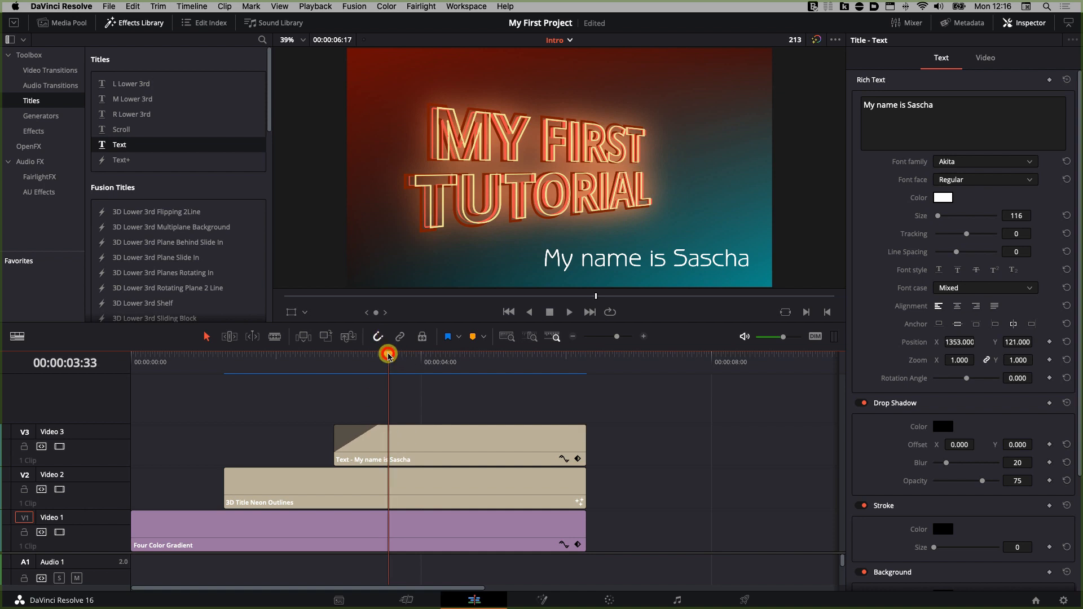
Step: Extend the neon title clip to start earlier, about 0.4 seconds in, and play the intro
{"action": "left_click_drag", "start_coordinate": [388, 354], "coordinate": [315, 357]}
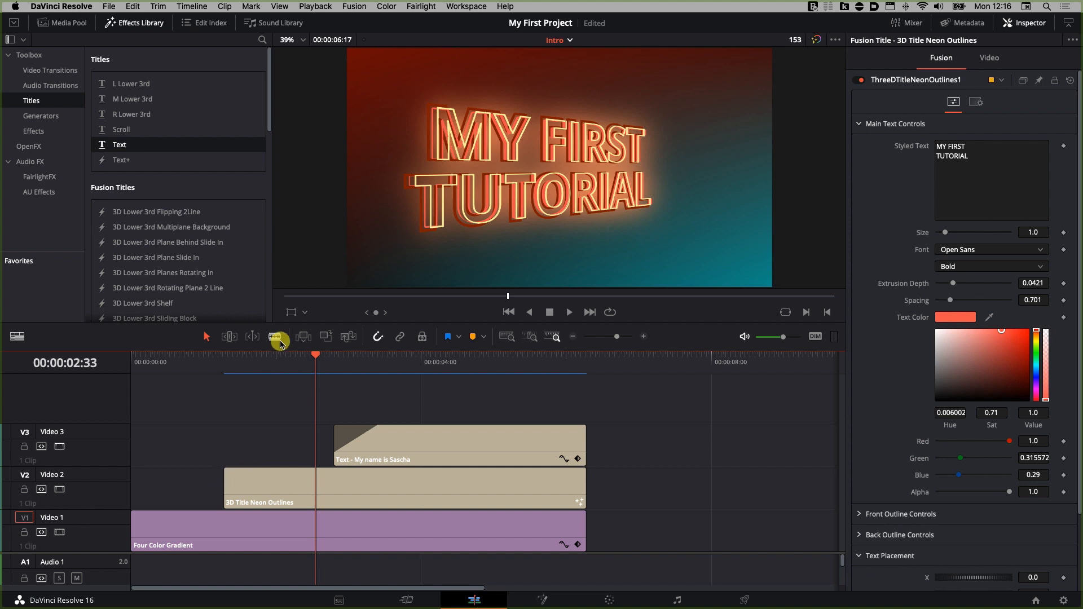
{"action": "left_click_drag", "start_coordinate": [314, 355], "coordinate": [131, 366]}
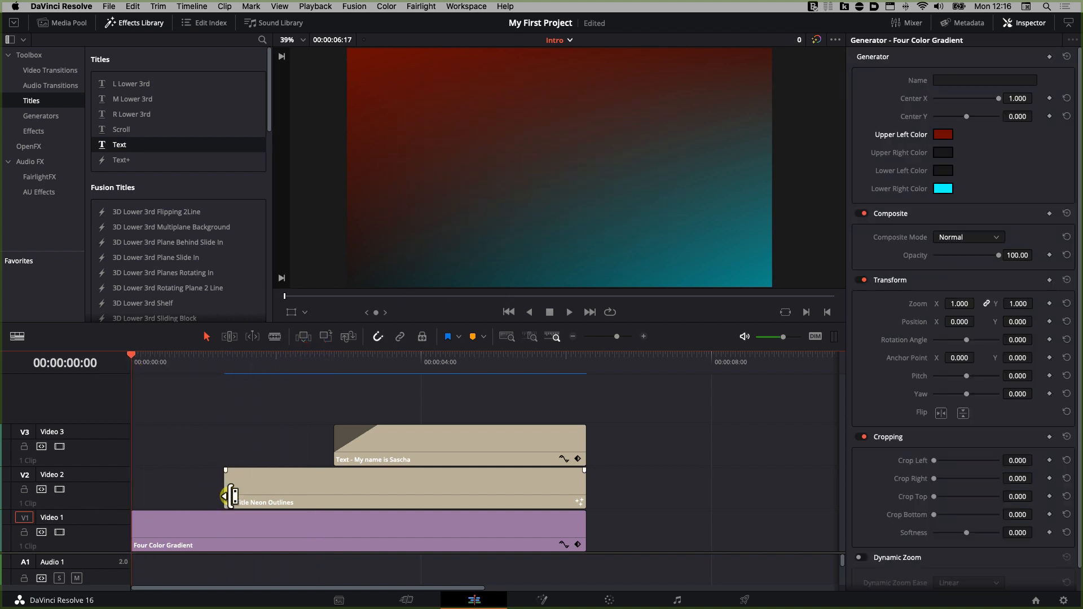
{"action": "left_click_drag", "start_coordinate": [226, 486], "coordinate": [201, 470]}
{"action": "key", "text": "space"}
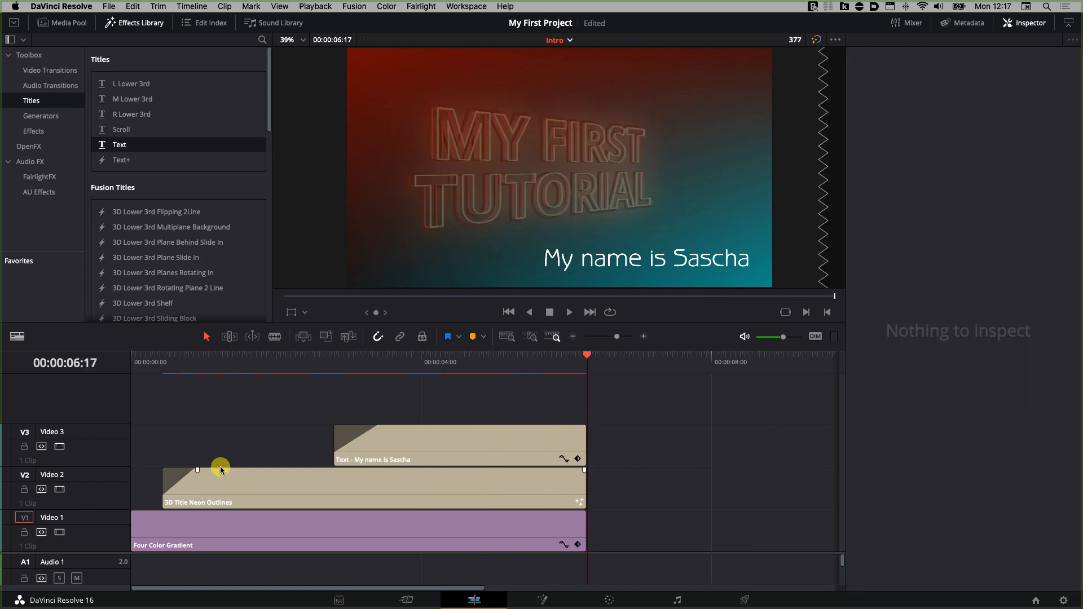
Step: Combine the gradient, neon title and name text clips into a new compound clip named Intro
{"action": "left_click", "coordinate": [401, 443]}
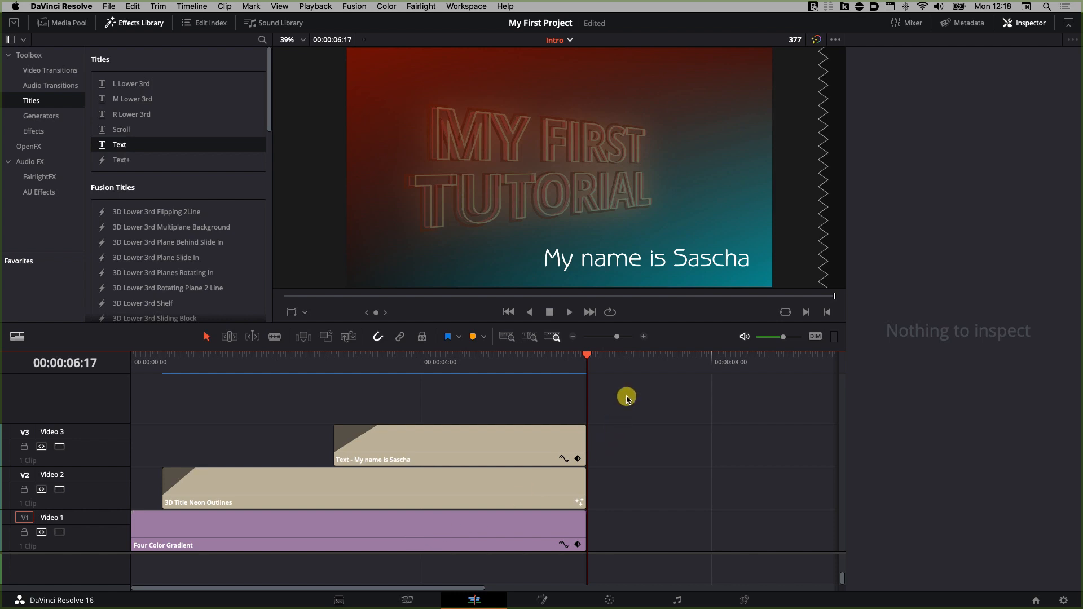
{"action": "left_click_drag", "start_coordinate": [626, 395], "coordinate": [427, 551]}
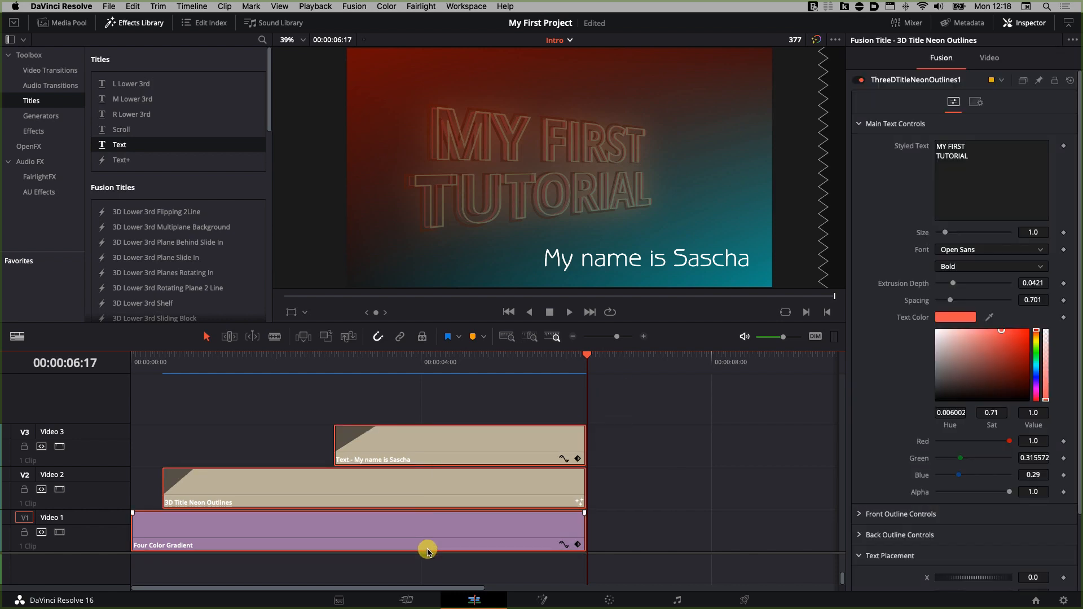
{"action": "right_click", "coordinate": [443, 523]}
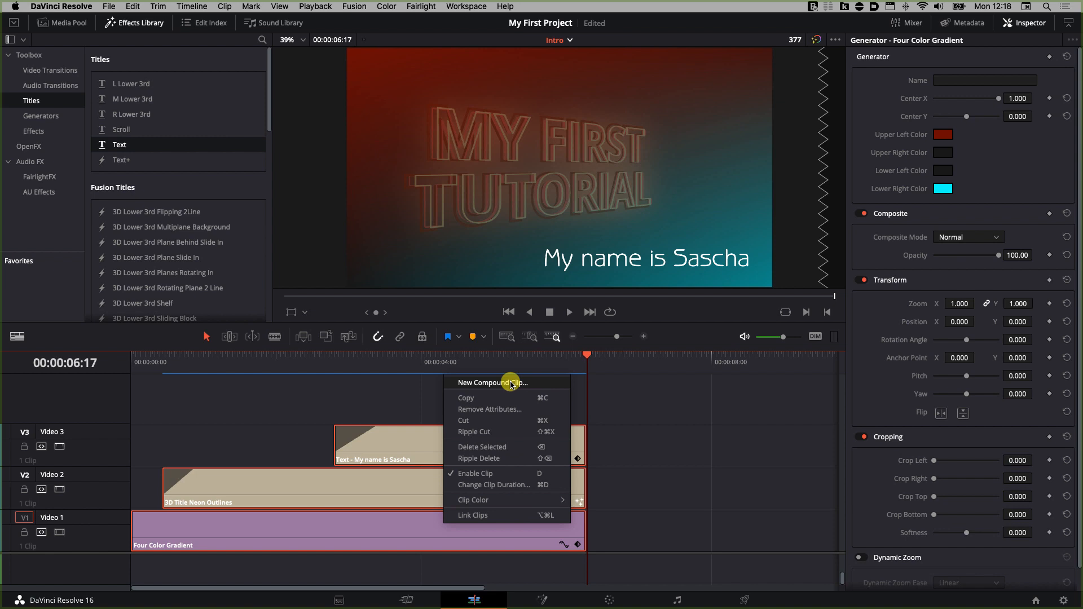
{"action": "left_click", "coordinate": [511, 383]}
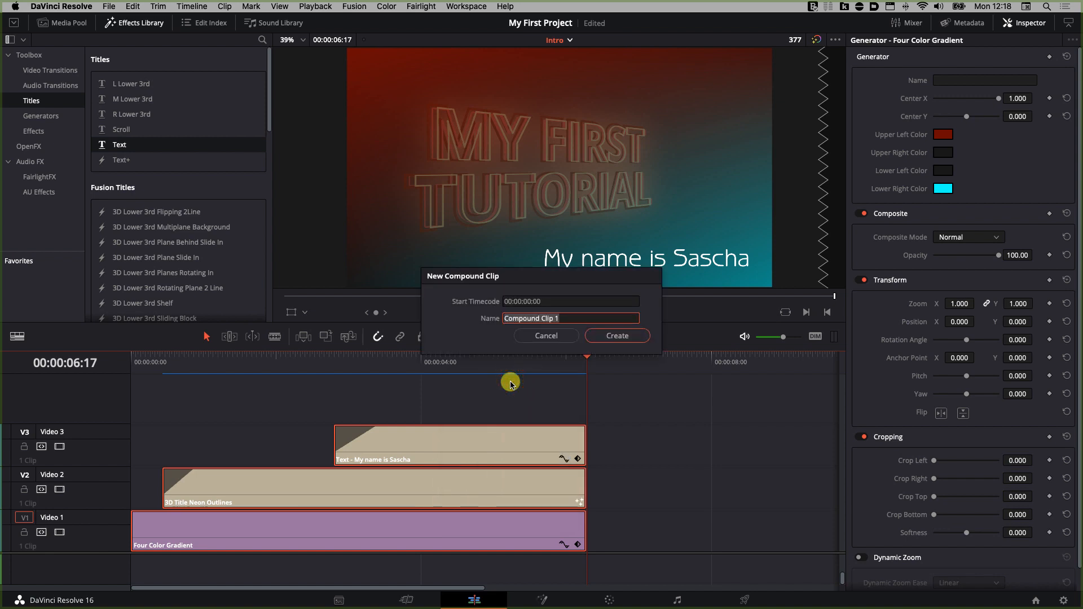
{"action": "type", "text": "Intro"}
{"action": "left_click", "coordinate": [631, 336]}
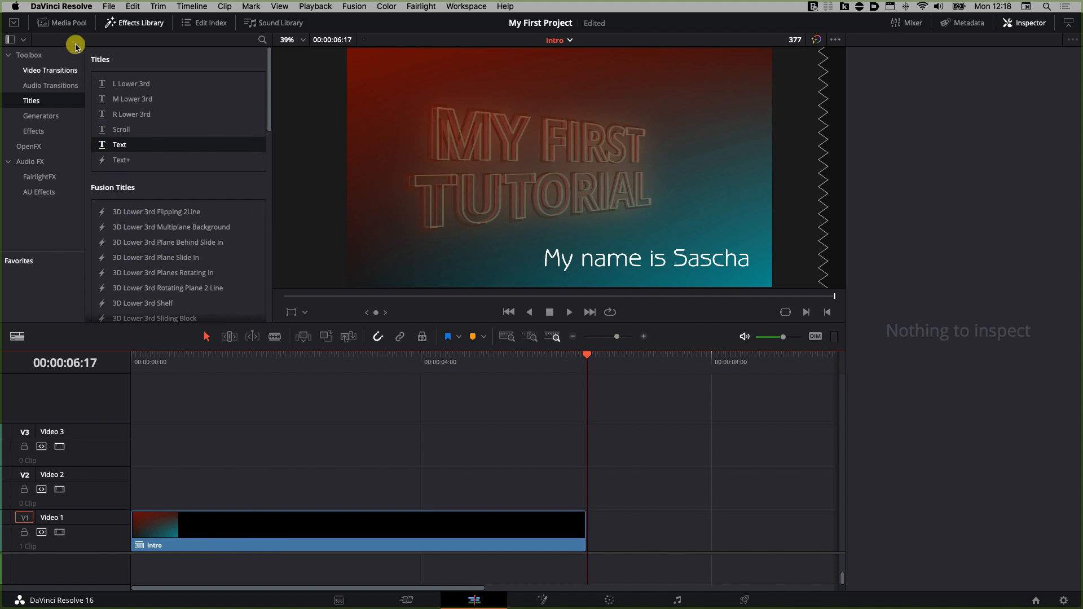
Step: Remove the Intro compound clip from the timeline and place it again from the media pool at the start of Video 1
{"action": "left_click", "coordinate": [78, 25]}
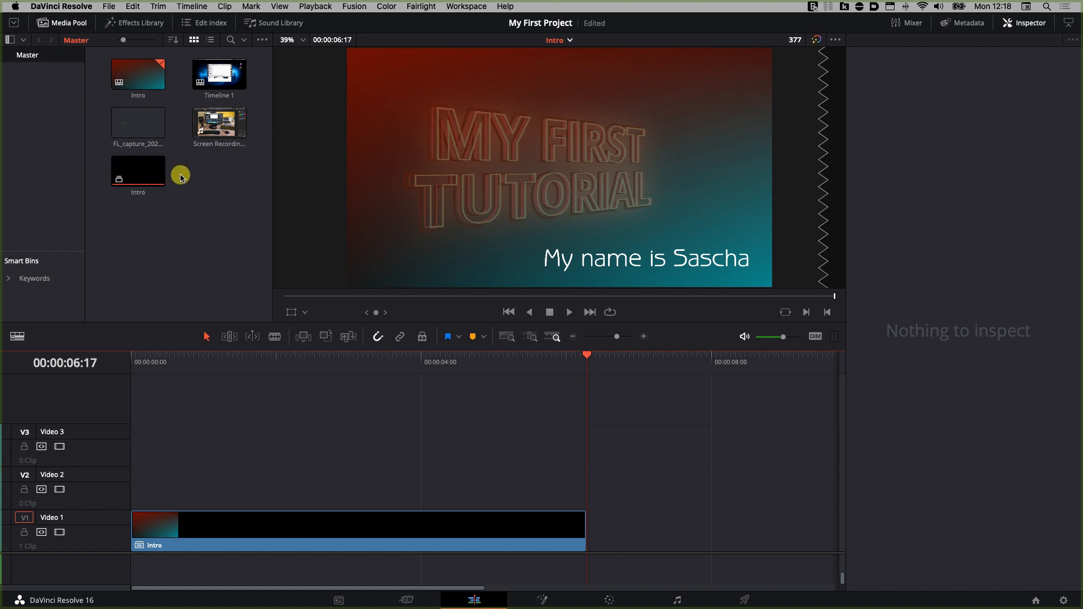
{"action": "left_click", "coordinate": [152, 175]}
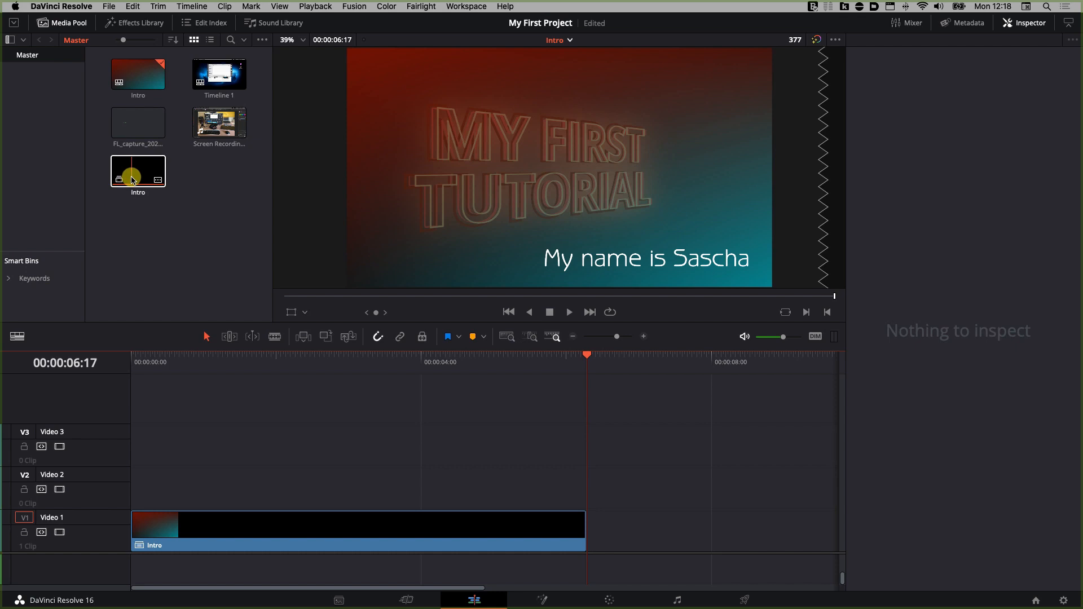
{"action": "left_click", "coordinate": [305, 537]}
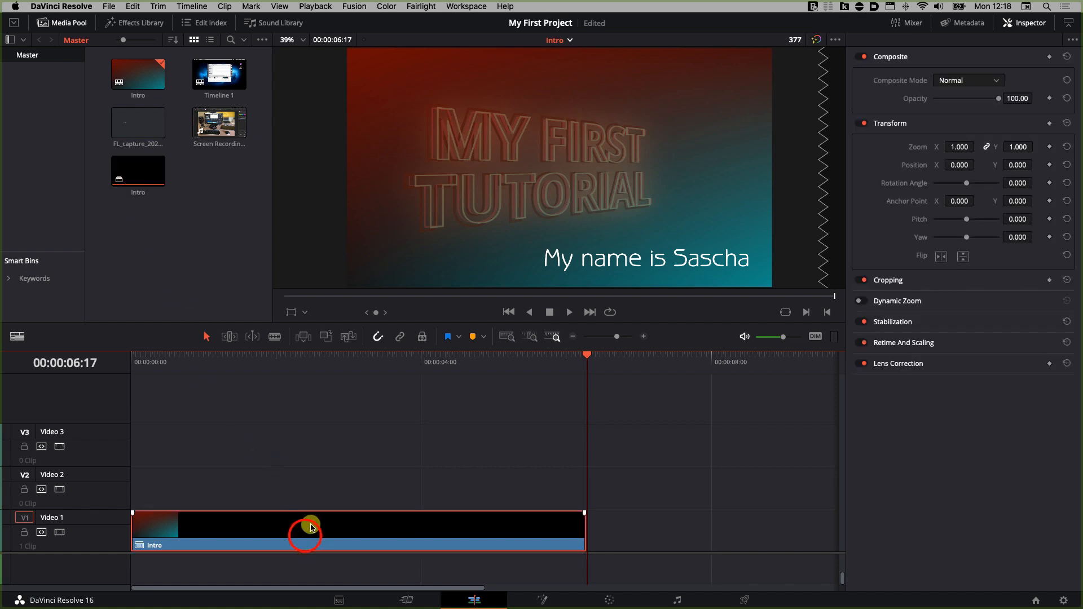
{"action": "key", "text": "BackSpace"}
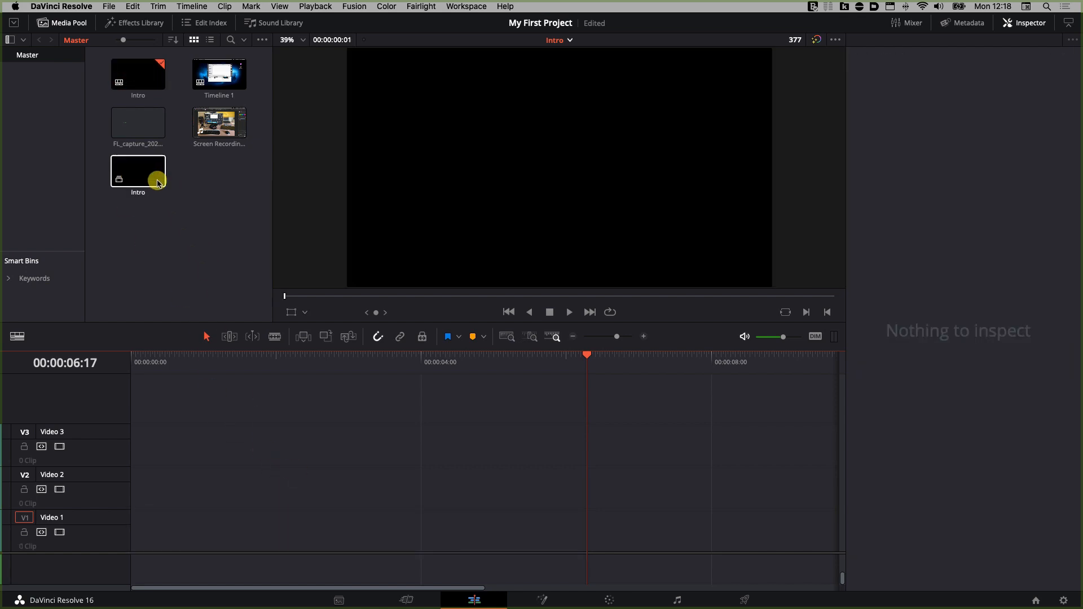
{"action": "left_click_drag", "start_coordinate": [146, 179], "coordinate": [134, 546]}
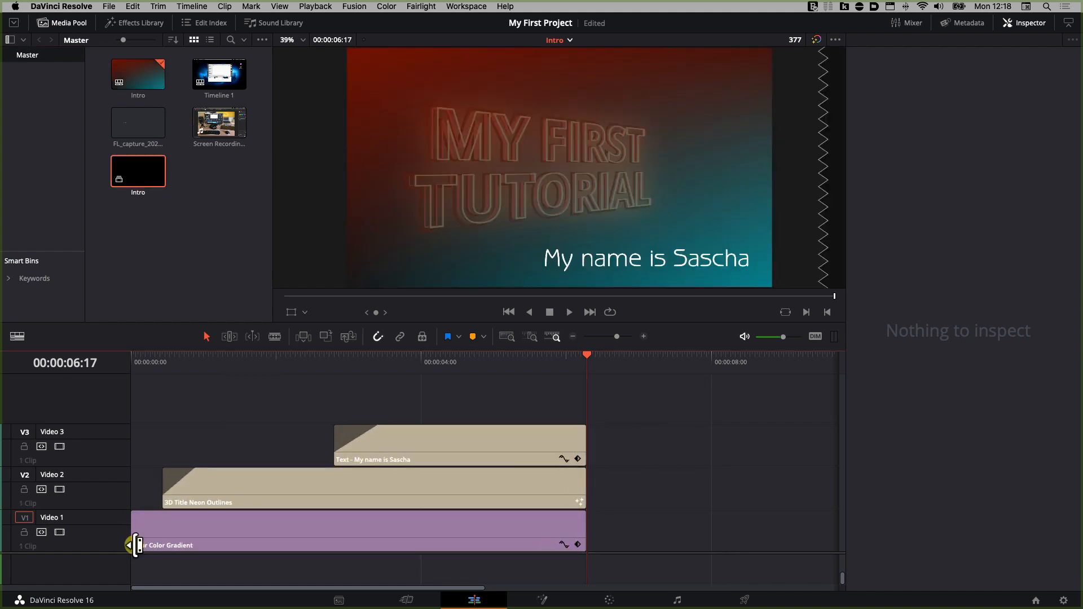
Step: Undo the last change in the Intro timeline and switch back to Timeline 1
{"action": "left_click_drag", "start_coordinate": [582, 356], "coordinate": [450, 371]}
{"action": "key", "text": "super+z"}
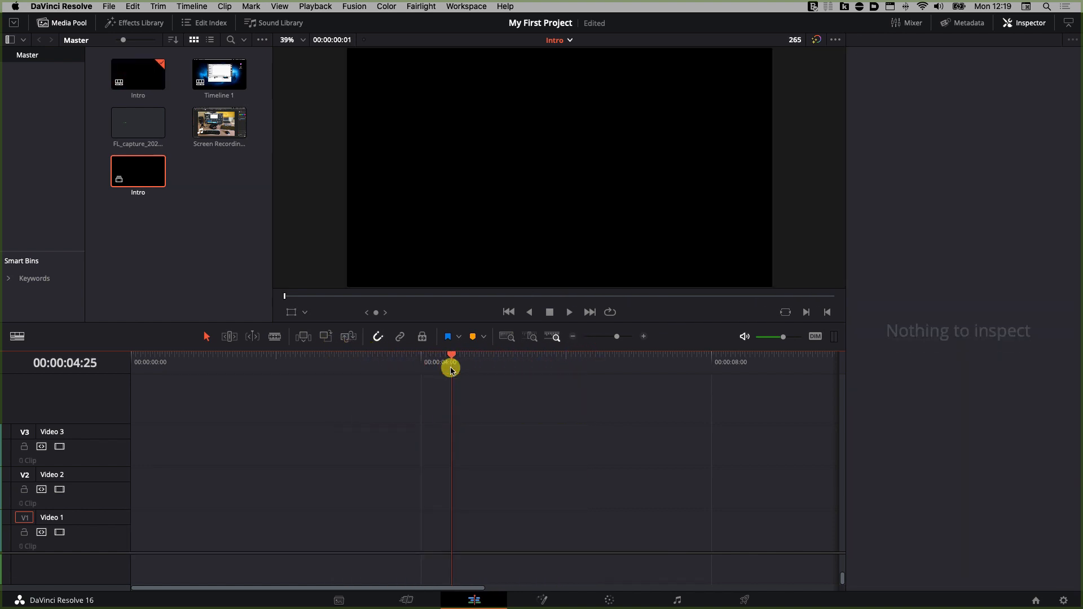
{"action": "left_click", "coordinate": [570, 41]}
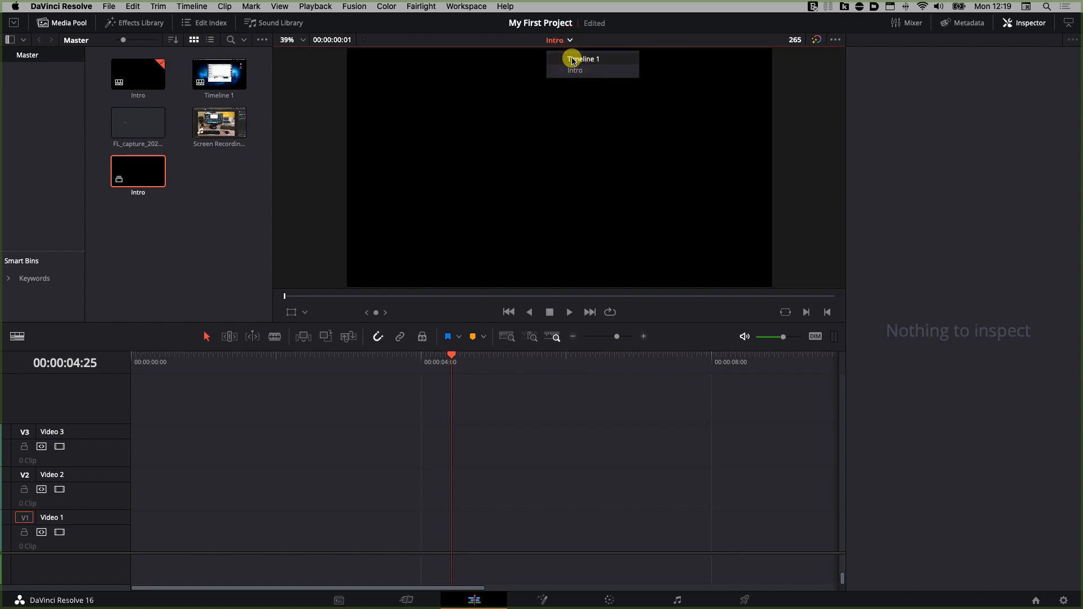
{"action": "left_click", "coordinate": [573, 60]}
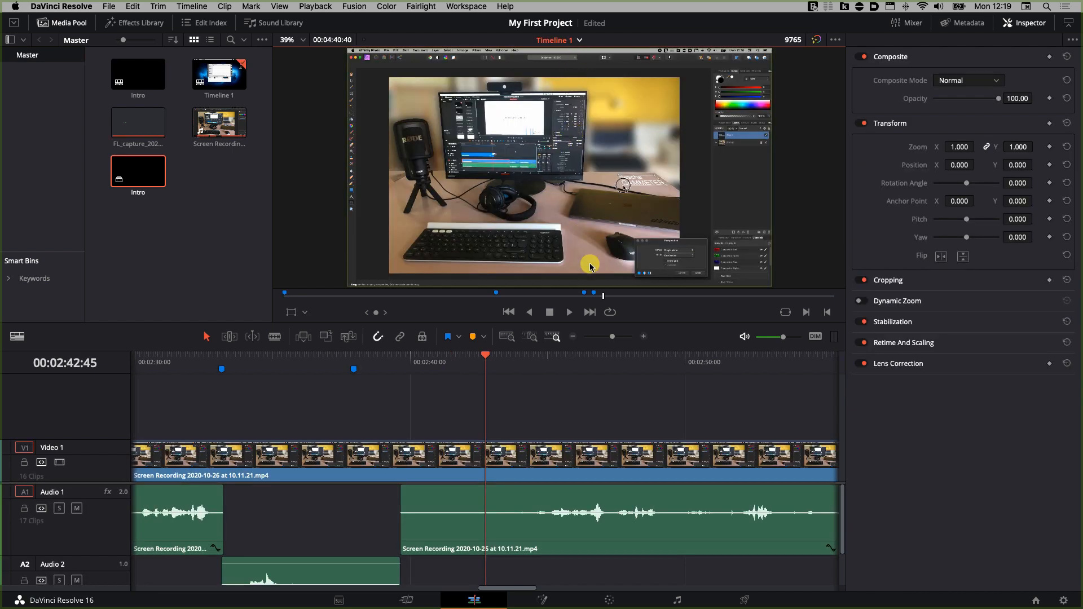
Step: Select all clips in Timeline 1 and shift them right to leave empty space at the start
{"action": "left_click_drag", "start_coordinate": [617, 338], "coordinate": [599, 337]}
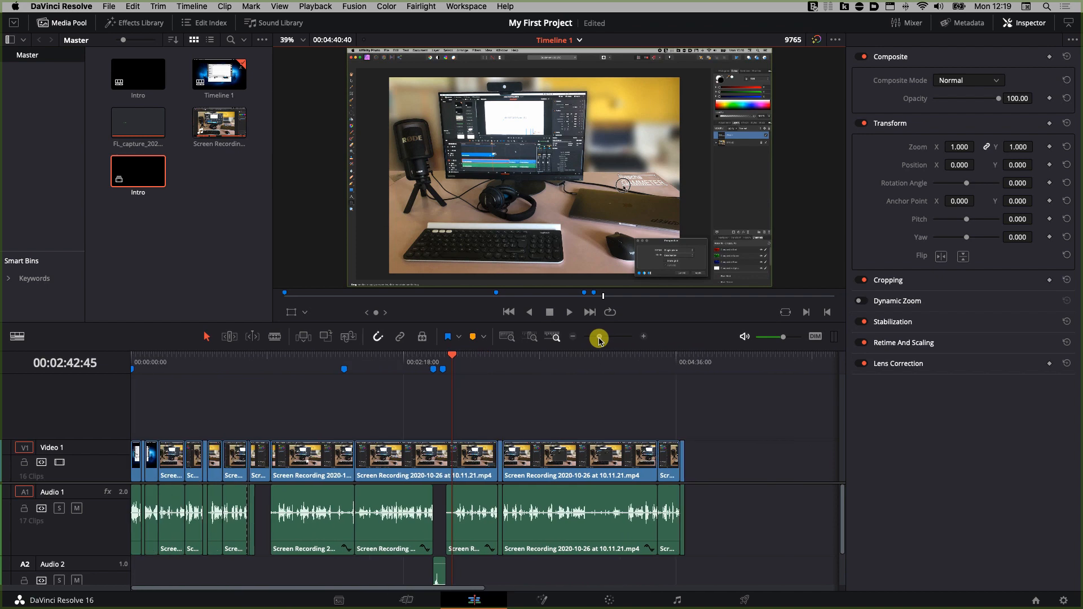
{"action": "left_click_drag", "start_coordinate": [744, 407], "coordinate": [135, 577]}
{"action": "left_click", "coordinate": [140, 463]}
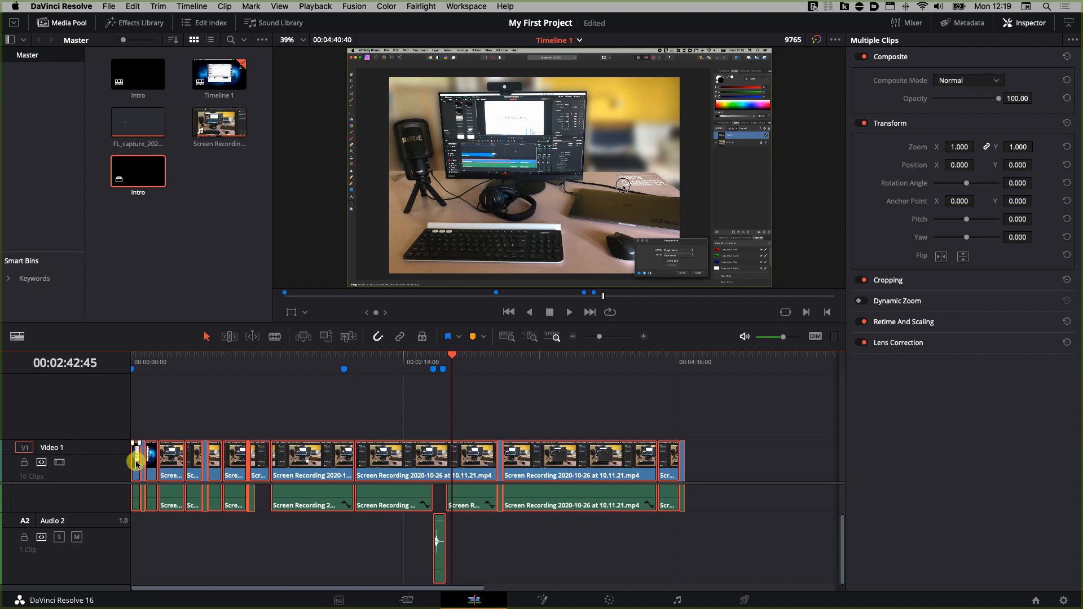
{"action": "left_click_drag", "start_coordinate": [136, 464], "coordinate": [269, 458]}
Step: Place the Intro timeline from the media pool at the start of Timeline 1
{"action": "left_click_drag", "start_coordinate": [126, 194], "coordinate": [131, 466]}
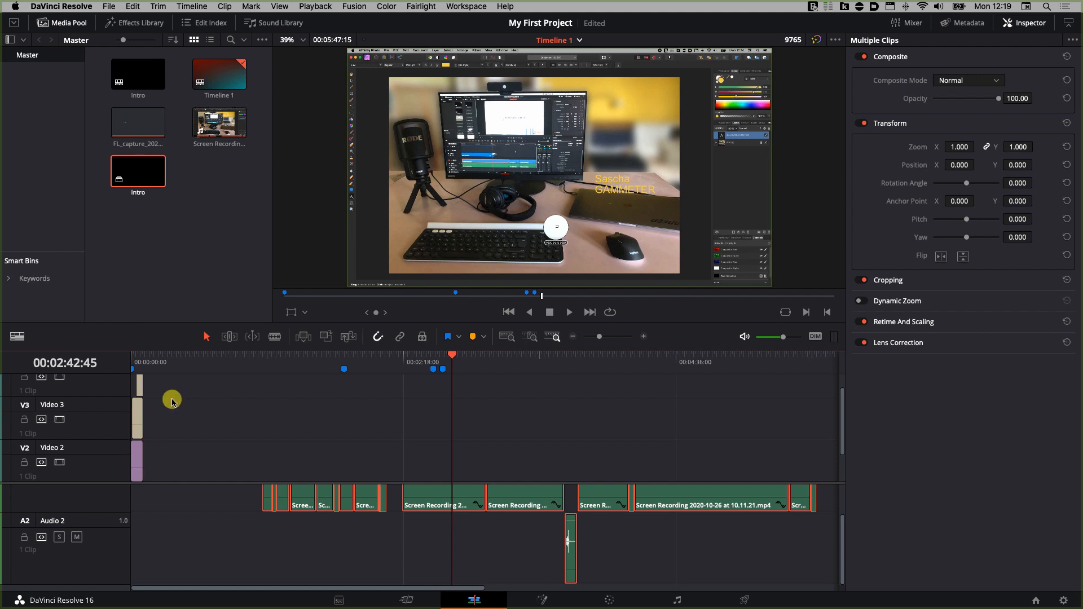
{"action": "scroll", "coordinate": [174, 404], "scroll_direction": "down", "scroll_amount": 2}
{"action": "scroll", "coordinate": [174, 404], "scroll_direction": "up", "scroll_amount": 3}
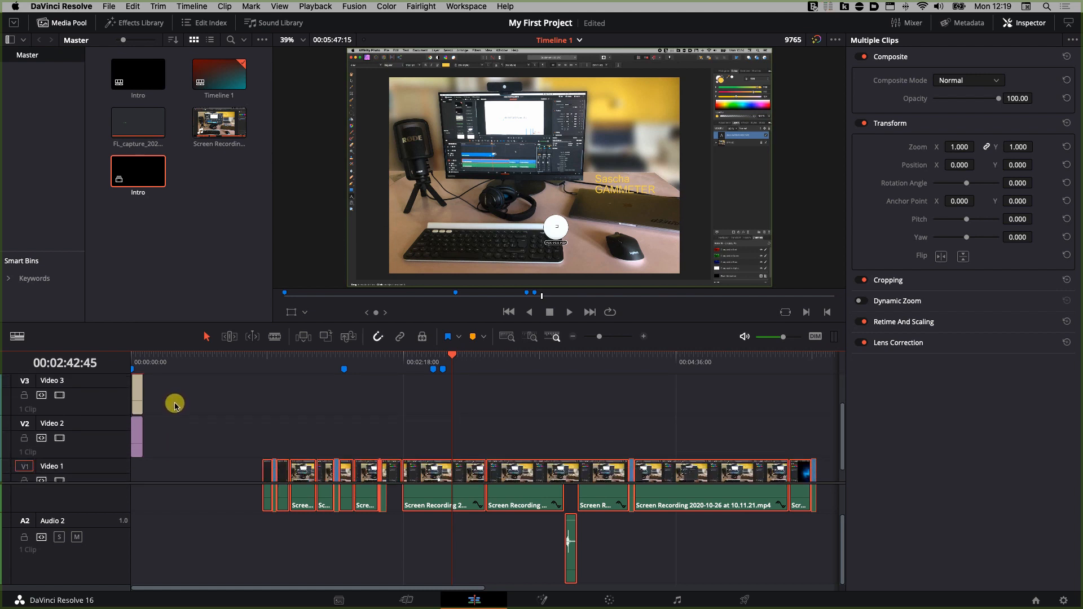
Step: Combine the three placed intro clips into a new compound clip named Intro
{"action": "left_click_drag", "start_coordinate": [165, 369], "coordinate": [138, 426]}
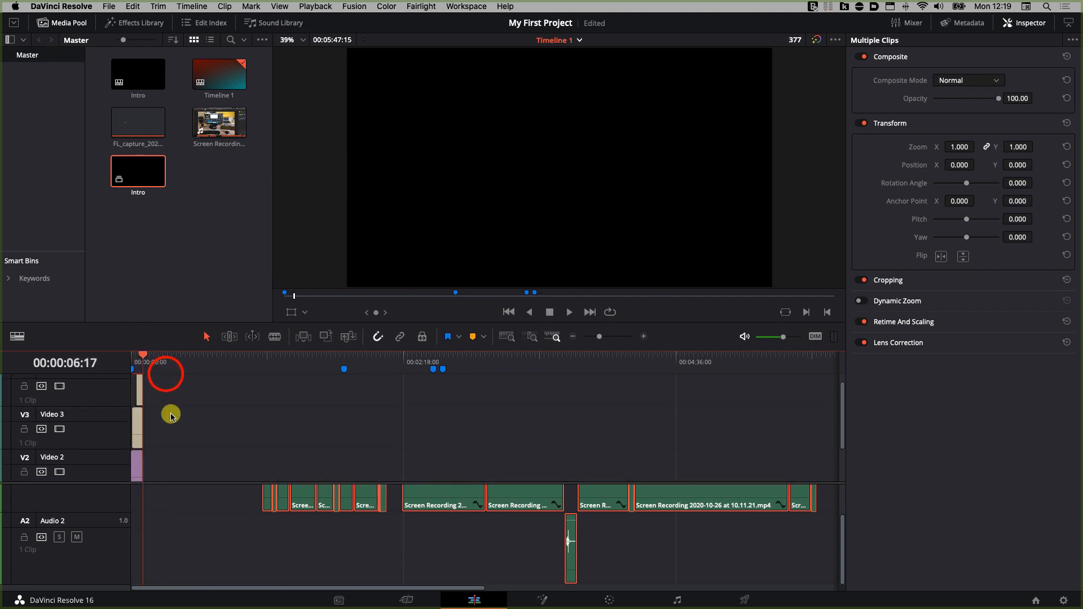
{"action": "key", "text": "Down"}
{"action": "left_click_drag", "start_coordinate": [149, 384], "coordinate": [113, 396]}
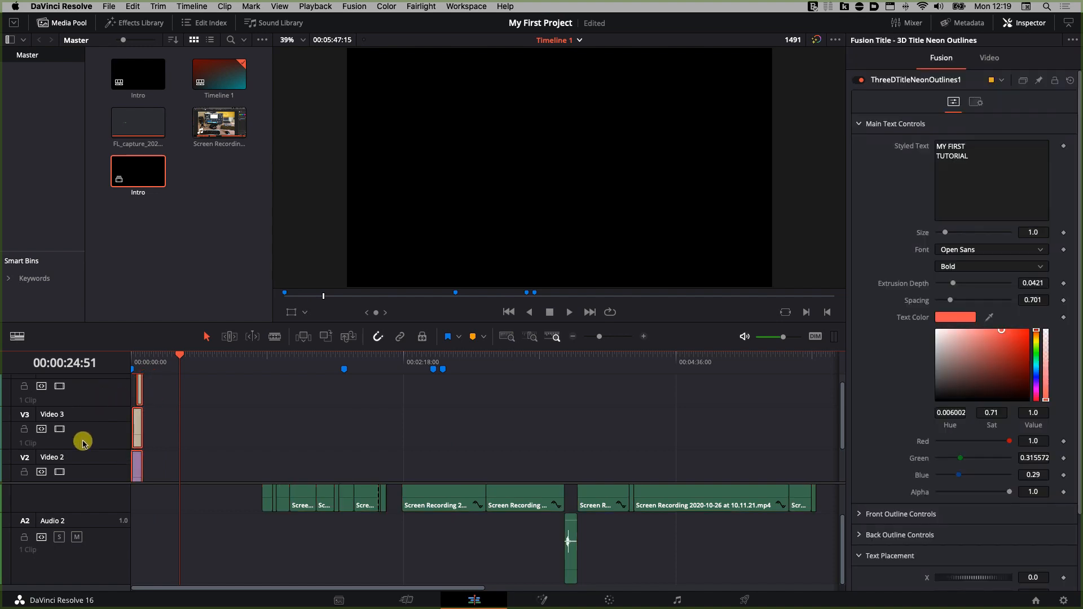
{"action": "right_click", "coordinate": [138, 441]}
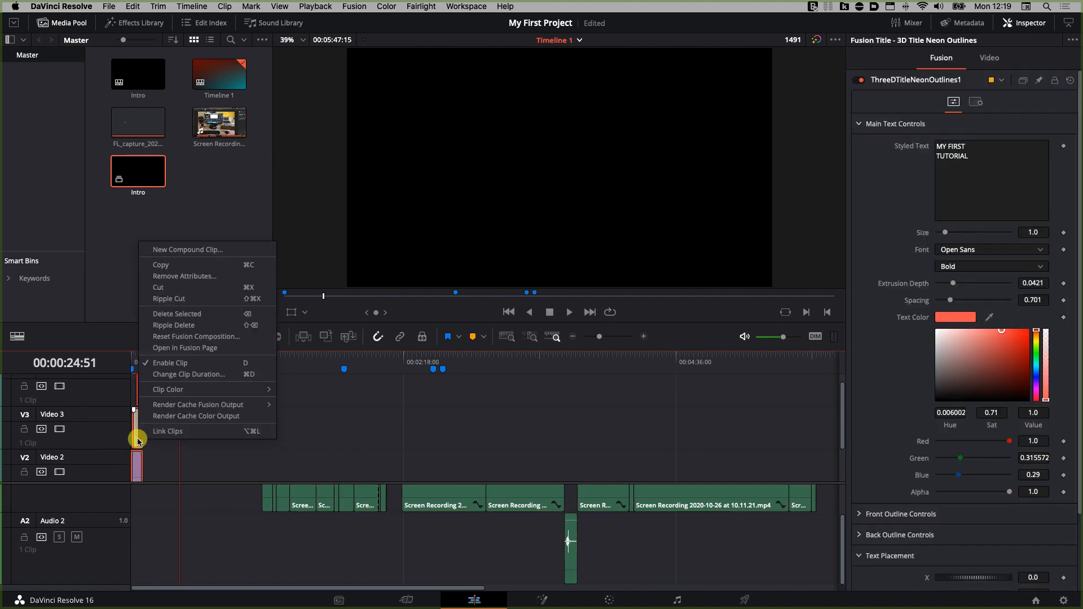
{"action": "left_click", "coordinate": [184, 247]}
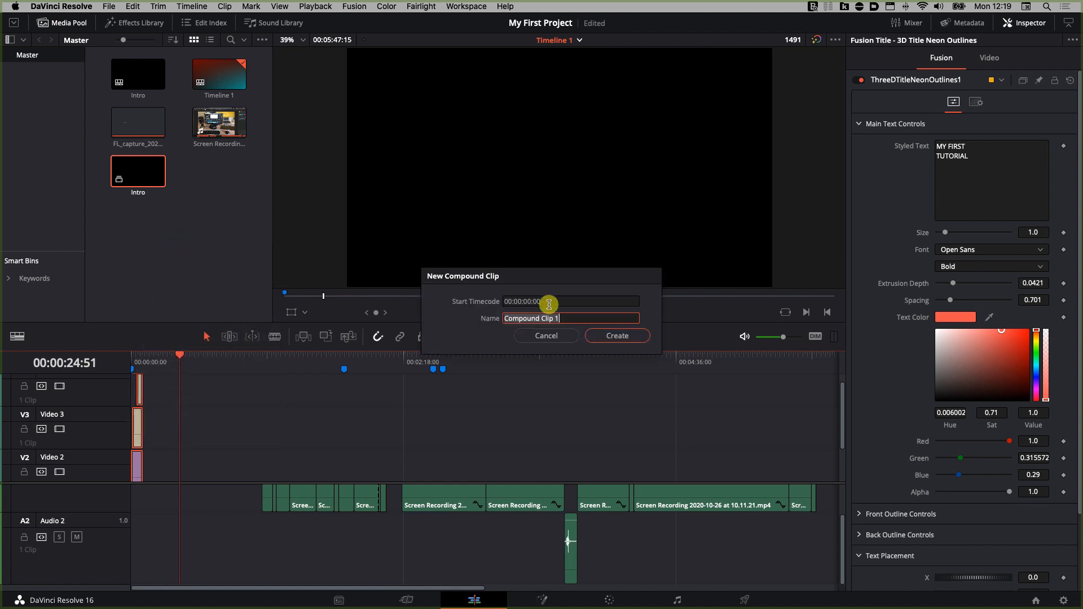
{"action": "type", "text": "Intro"}
{"action": "key", "text": "Return"}
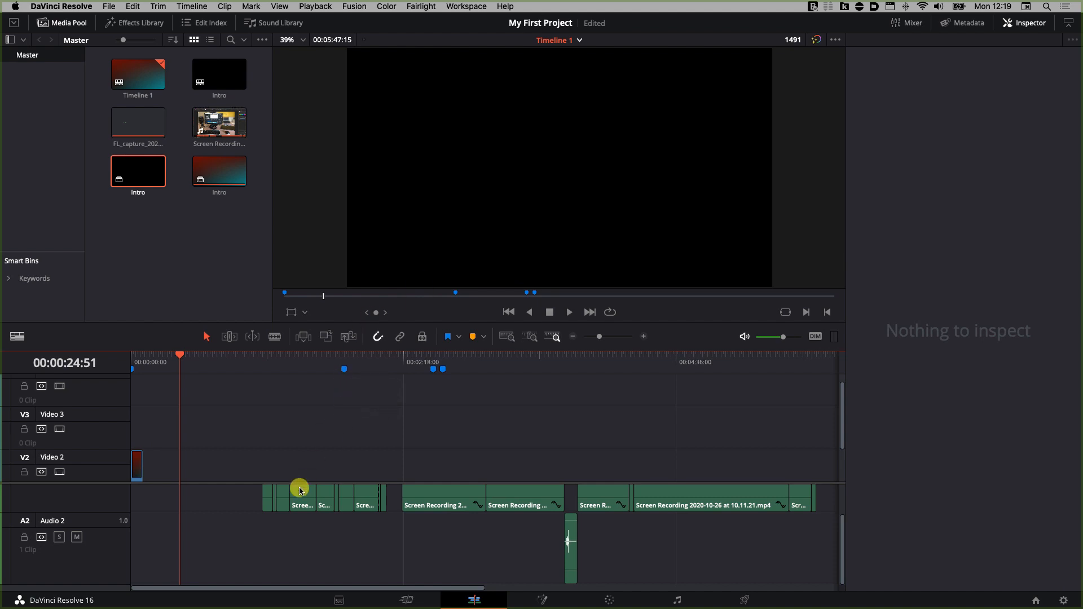
Step: Move the Intro compound clip down onto Video 1 at the start of the timeline
{"action": "scroll", "coordinate": [308, 463], "scroll_direction": "down", "scroll_amount": 3}
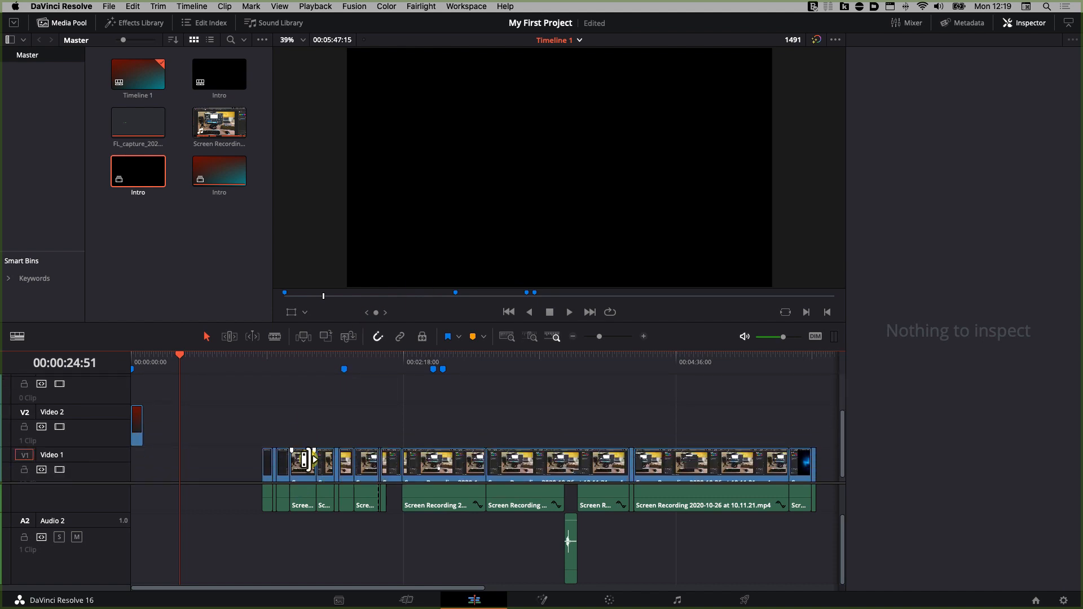
{"action": "left_click", "coordinate": [138, 420]}
{"action": "left_click_drag", "start_coordinate": [138, 423], "coordinate": [134, 473]}
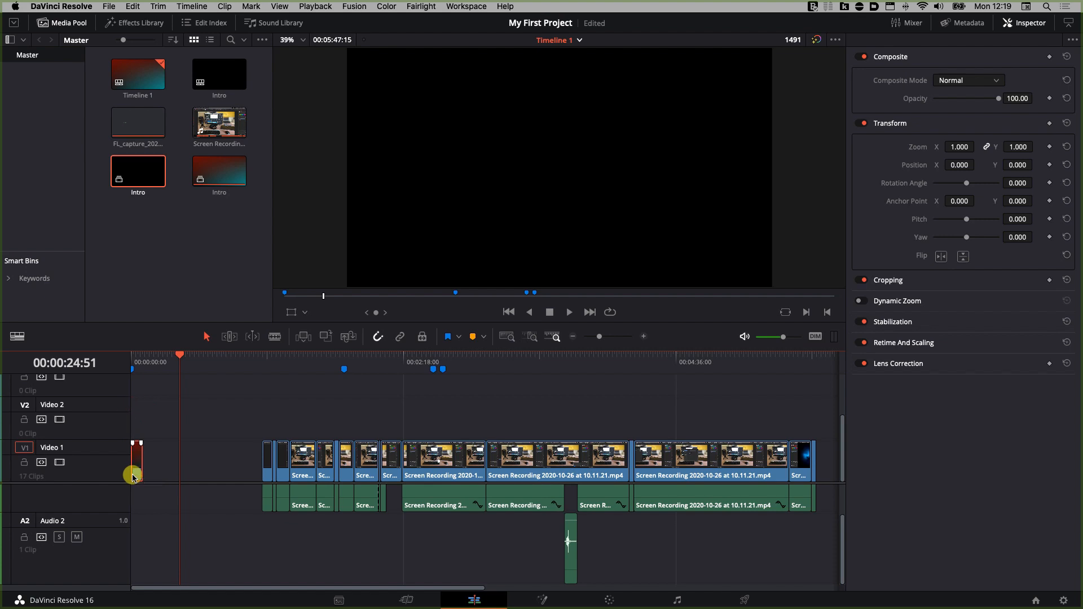
Step: Select the screen recording clips and move them left so they follow the Intro clip directly
{"action": "left_click", "coordinate": [242, 418]}
{"action": "left_click_drag", "start_coordinate": [242, 418], "coordinate": [796, 566]}
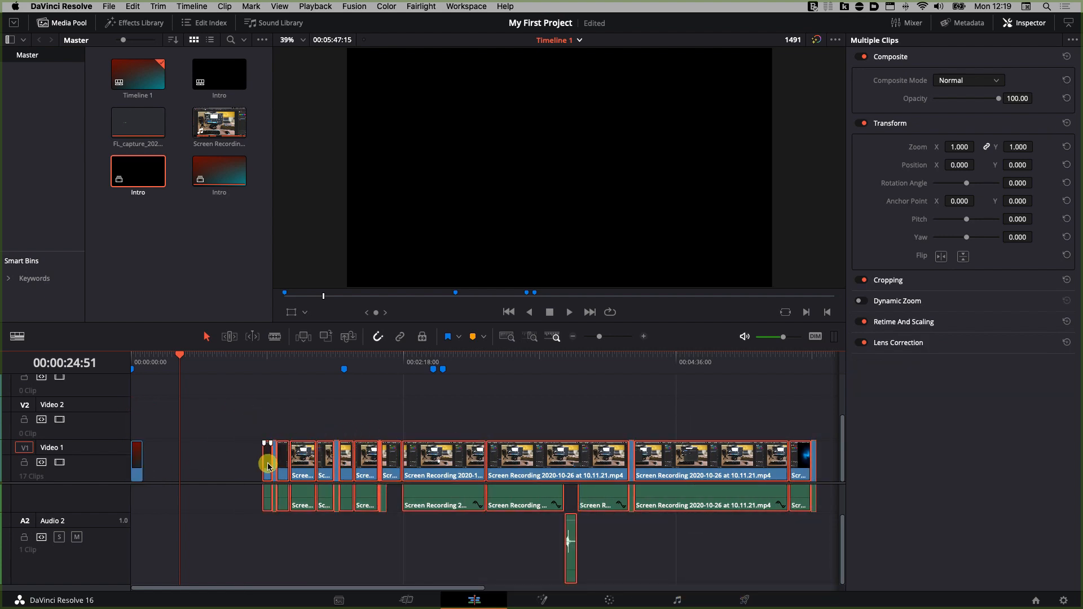
{"action": "left_click_drag", "start_coordinate": [267, 461], "coordinate": [156, 465]}
Step: Move the playhead to the start and play the beginning of Timeline 1
{"action": "left_click", "coordinate": [140, 359]}
{"action": "left_click_drag", "start_coordinate": [140, 360], "coordinate": [134, 358]}
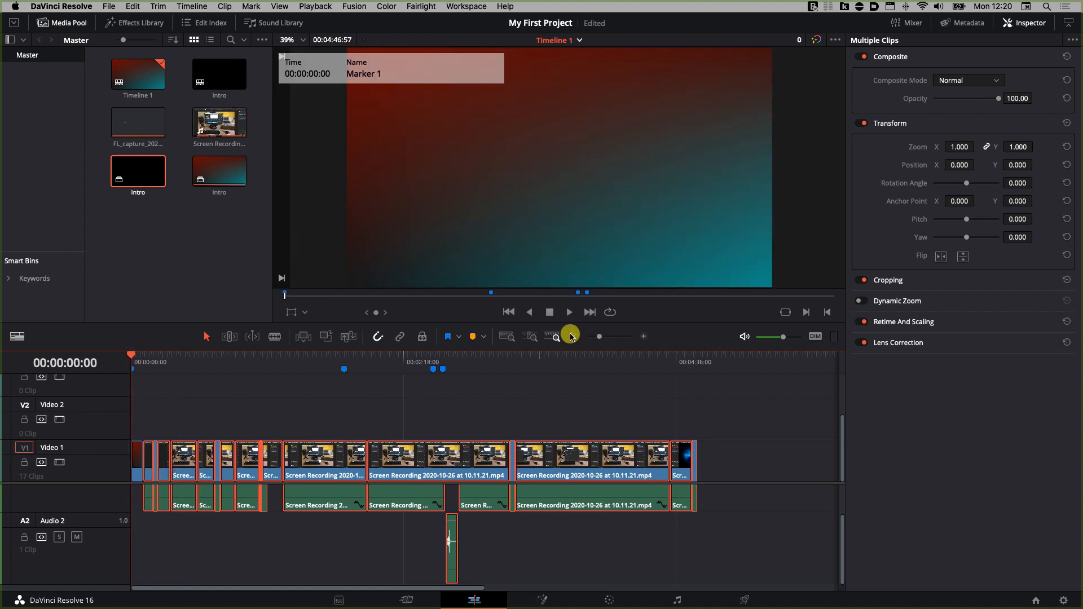
{"action": "left_click_drag", "start_coordinate": [599, 336], "coordinate": [609, 337]}
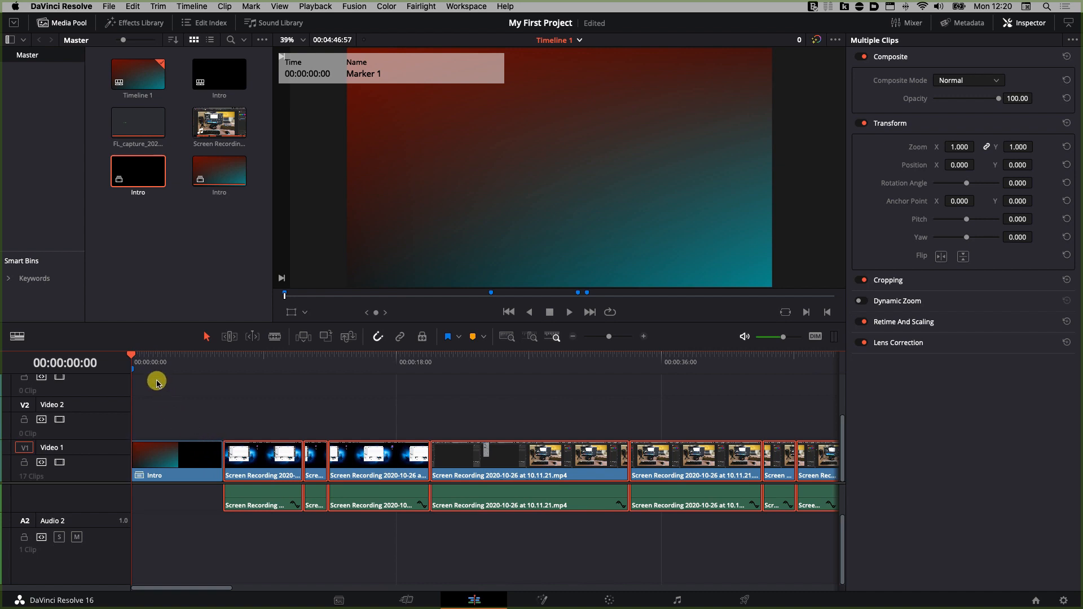
{"action": "key", "text": "space"}
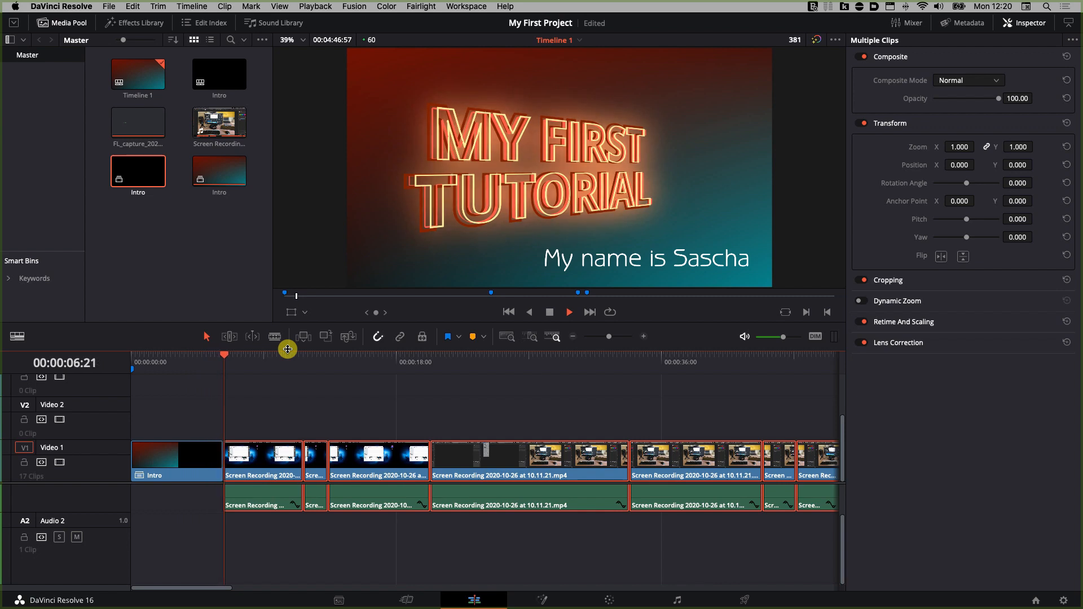
{"action": "key", "text": "space"}
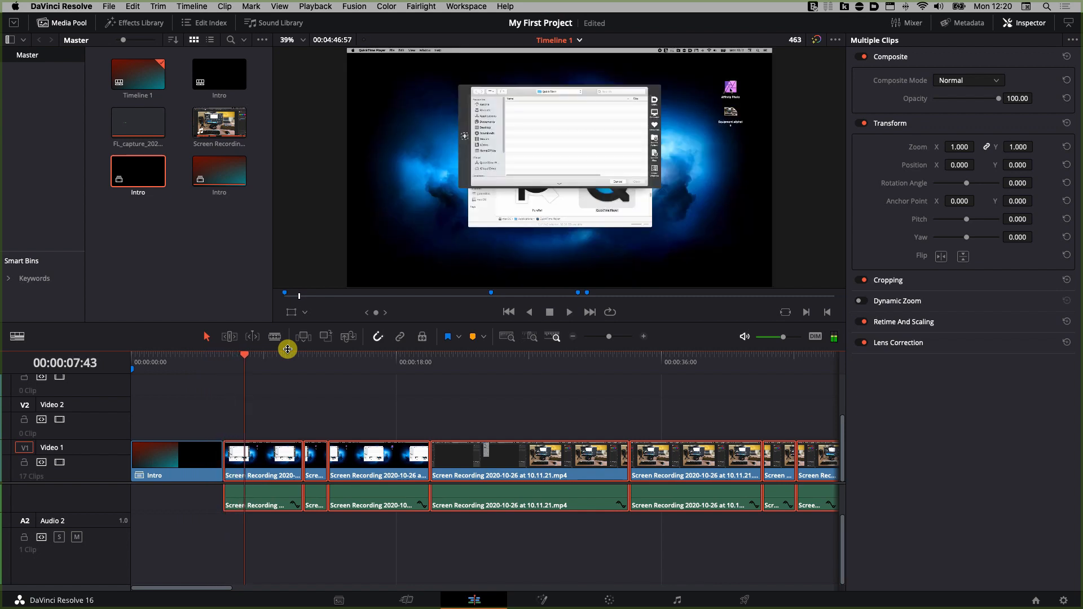
Step: Add a Smooth Cut video transition between the Intro clip and the first screen recording
{"action": "left_click", "coordinate": [220, 413]}
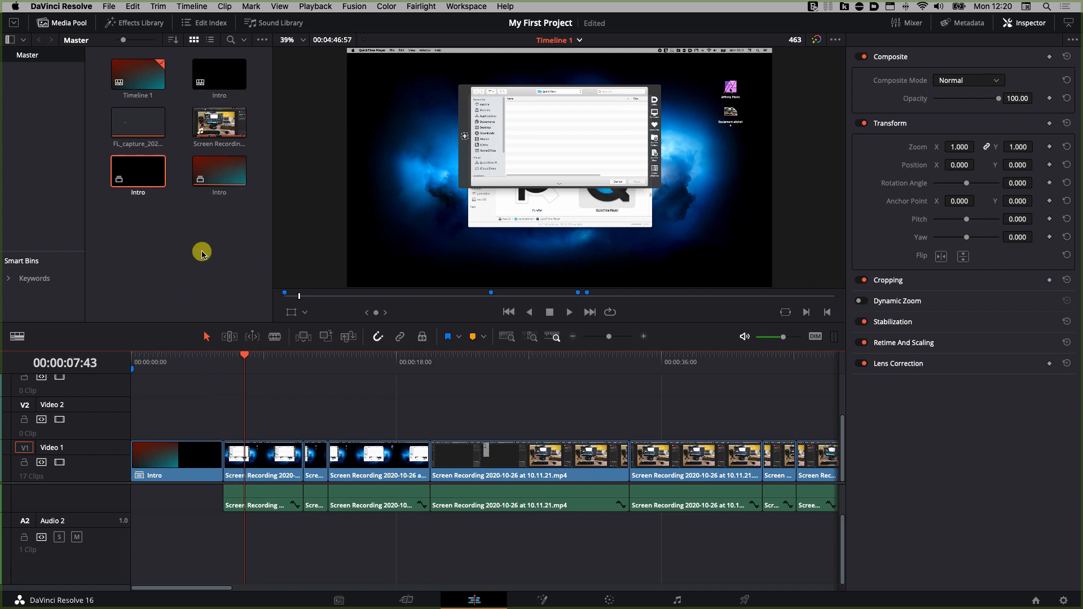
{"action": "left_click", "coordinate": [135, 21]}
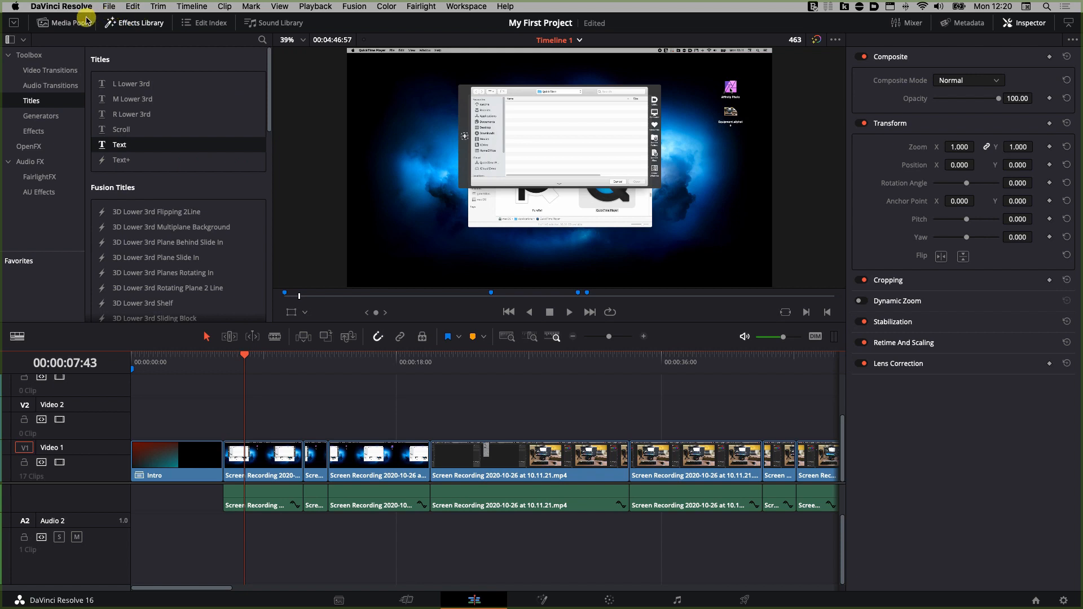
{"action": "left_click", "coordinate": [64, 72]}
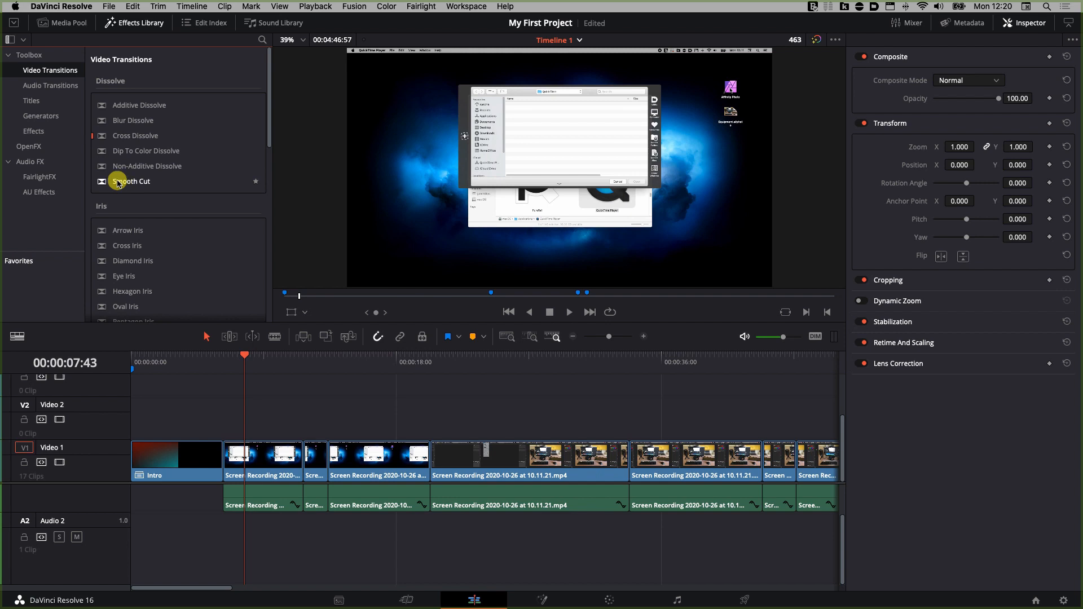
{"action": "left_click_drag", "start_coordinate": [117, 181], "coordinate": [222, 454]}
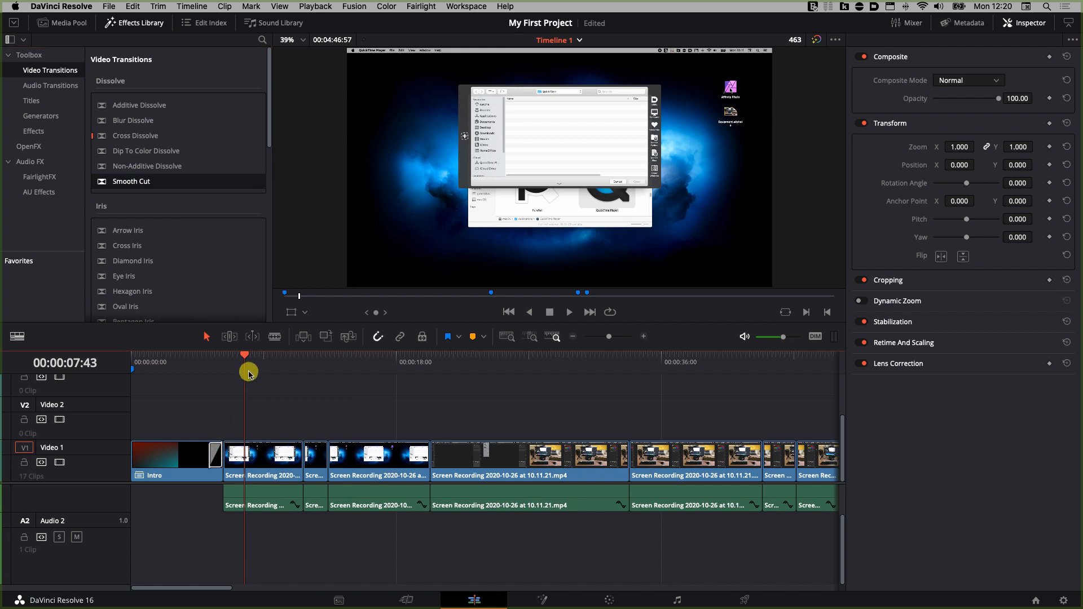
Step: Play the transition from the Intro into the first screen recording
{"action": "left_click", "coordinate": [202, 356]}
{"action": "key", "text": "space"}
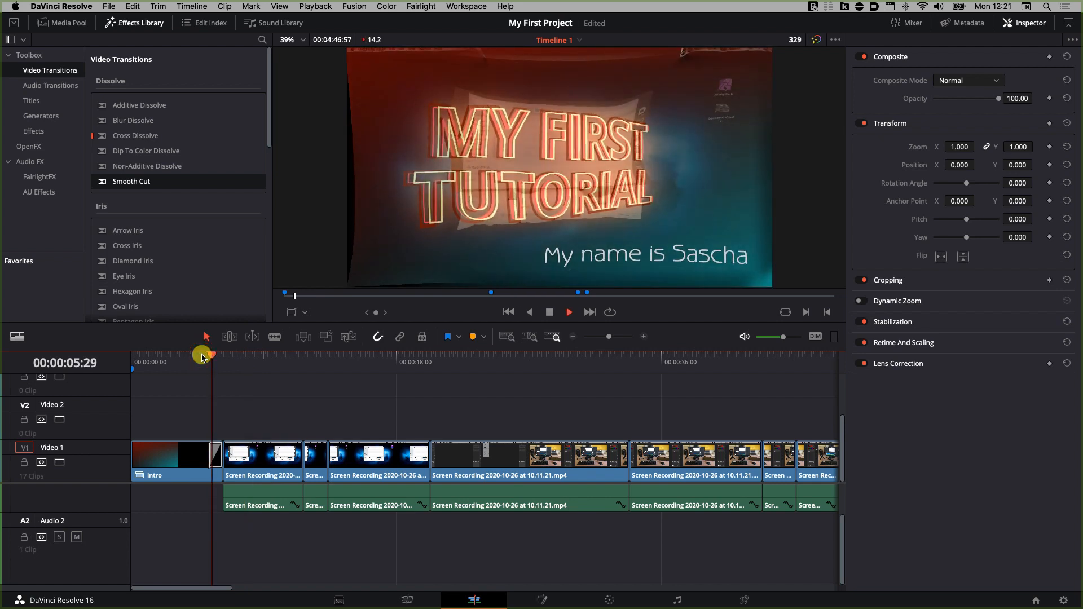
{"action": "key", "text": "space"}
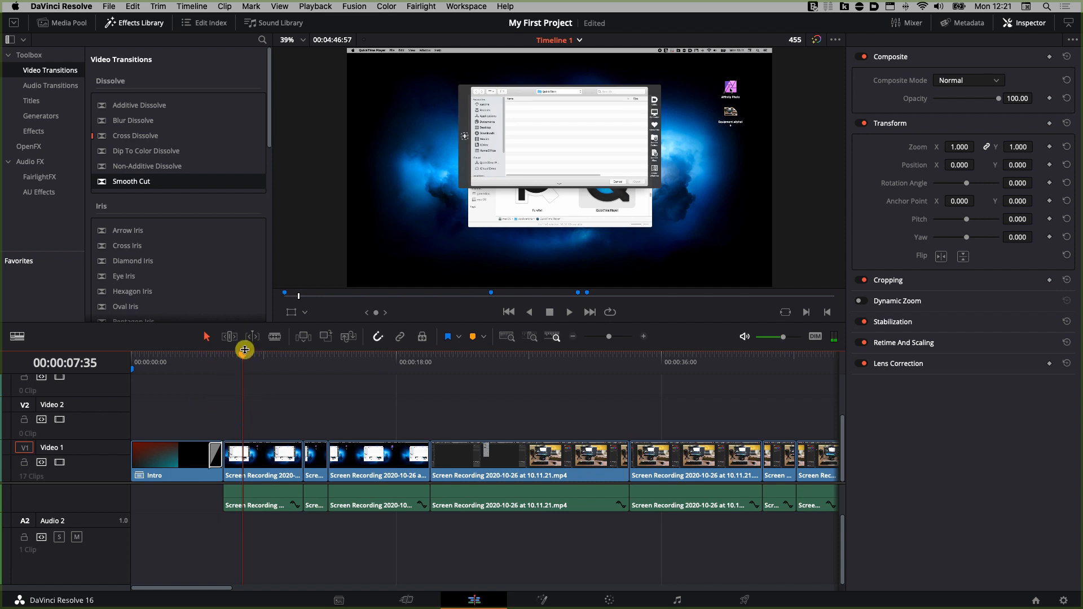
Step: Add a Solid Color generator on Video 1 right after the last clip at the end of the timeline
{"action": "left_click_drag", "start_coordinate": [242, 354], "coordinate": [816, 355]}
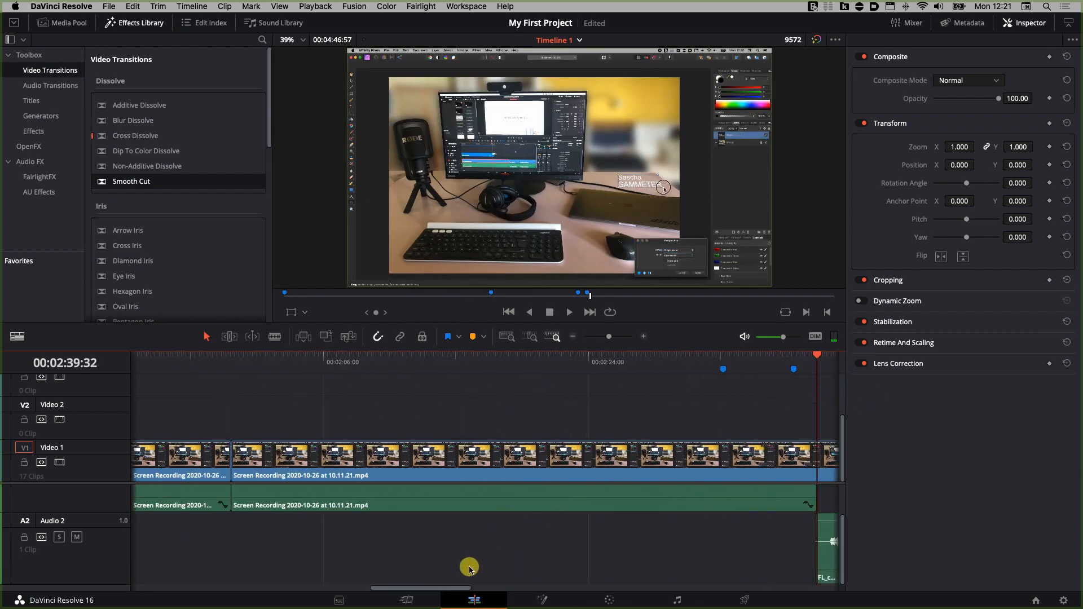
{"action": "left_click_drag", "start_coordinate": [440, 589], "coordinate": [773, 605]}
{"action": "left_click", "coordinate": [359, 355]}
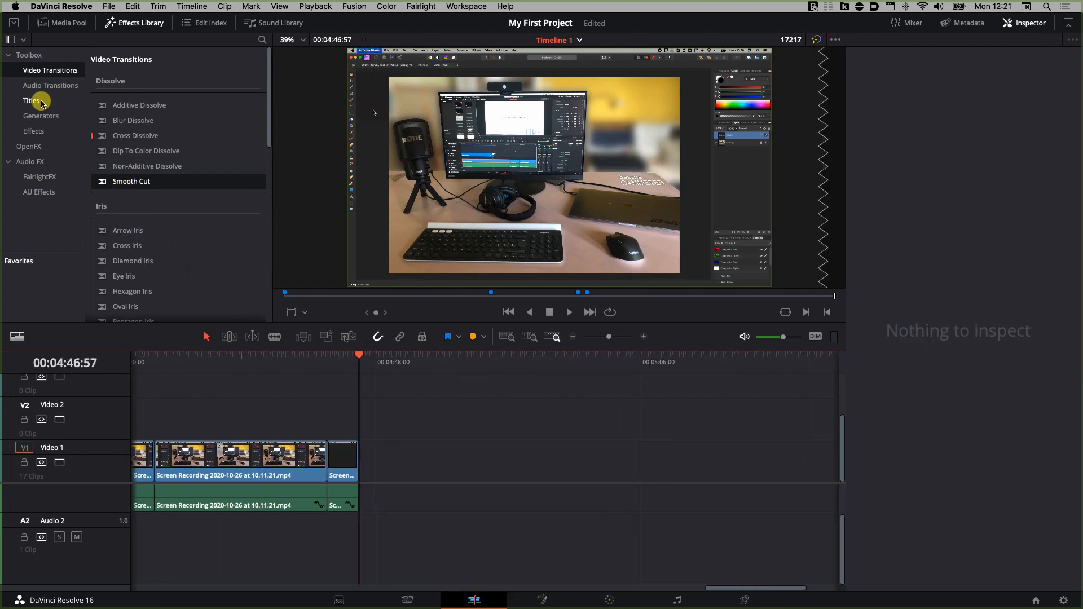
{"action": "left_click", "coordinate": [41, 126]}
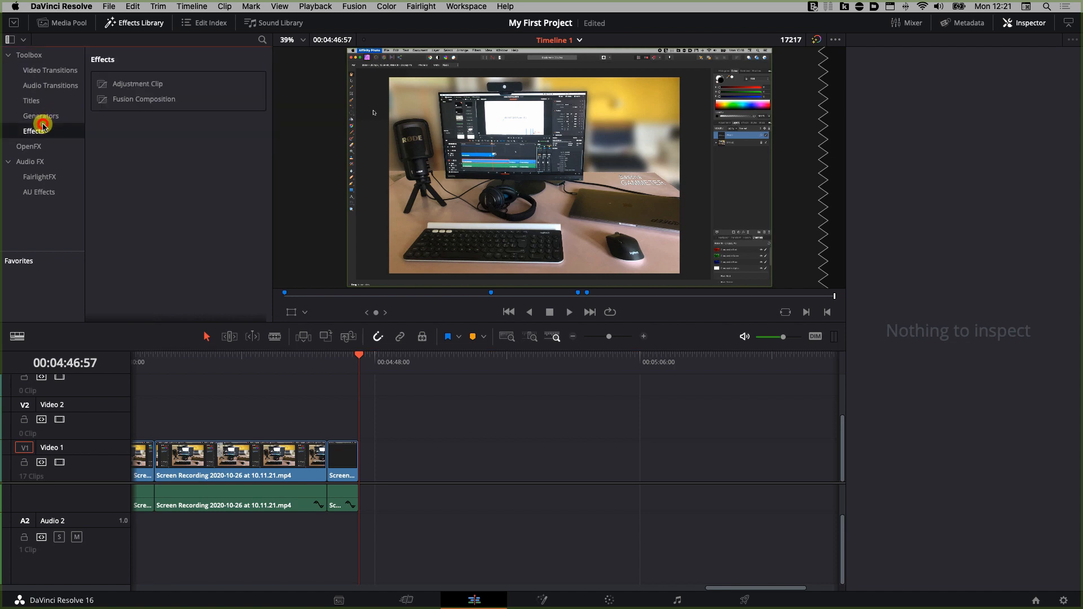
{"action": "left_click", "coordinate": [45, 115]}
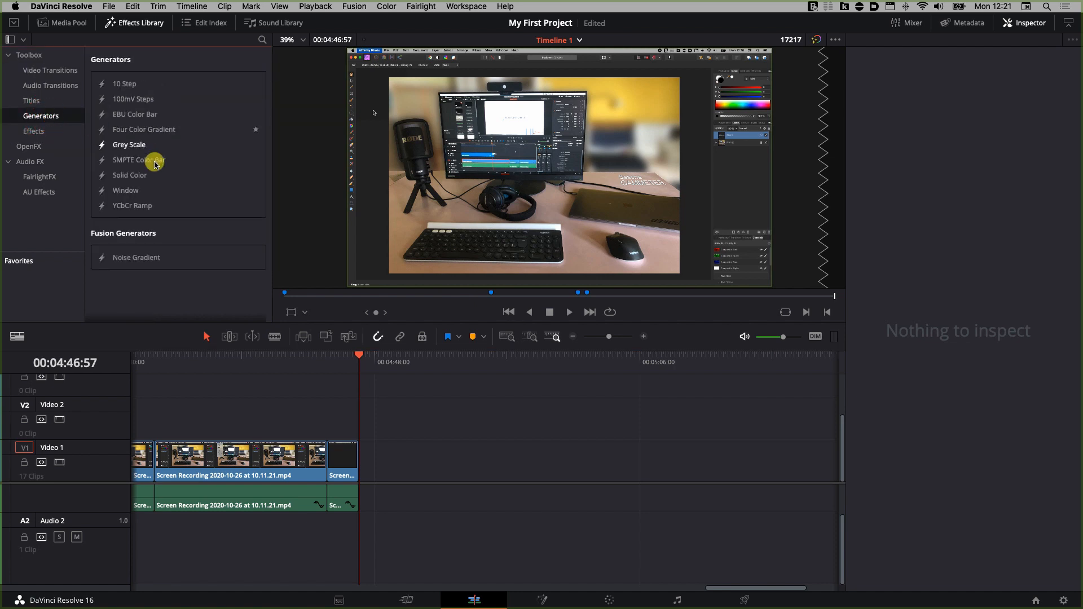
{"action": "left_click_drag", "start_coordinate": [122, 174], "coordinate": [366, 467]}
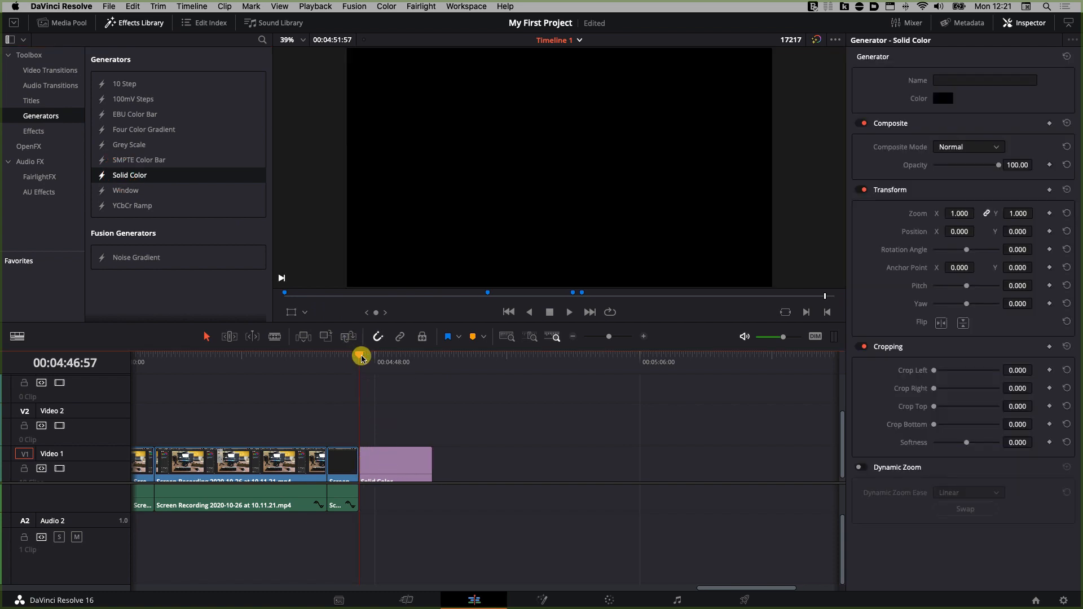
{"action": "left_click_drag", "start_coordinate": [361, 356], "coordinate": [390, 363]}
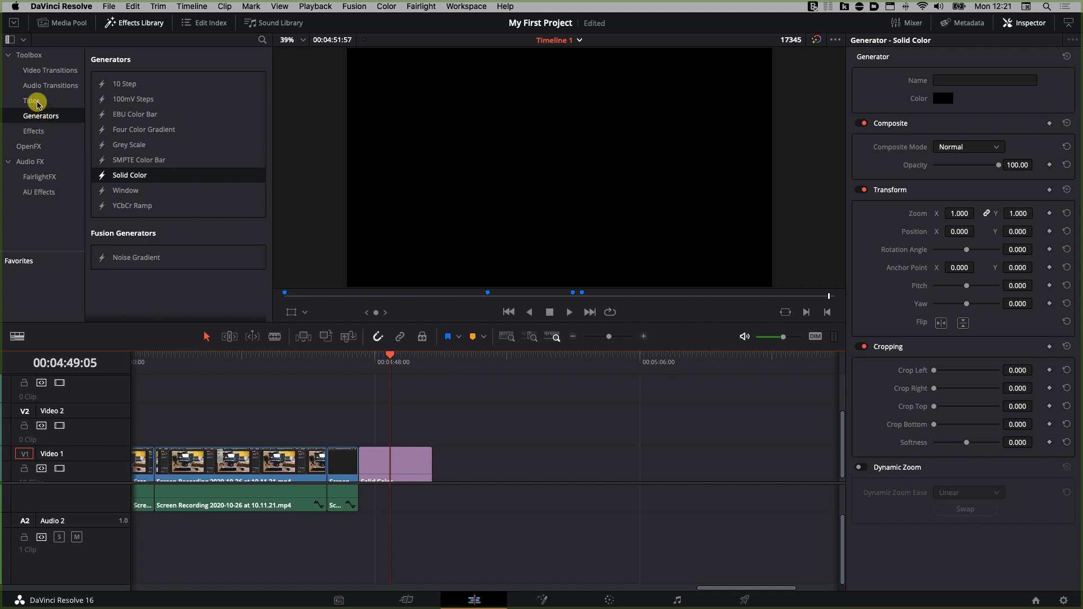
Step: Add a 3D Title Neon Outlines title on Video 2 above the solid color clip
{"action": "left_click", "coordinate": [31, 101]}
{"action": "scroll", "coordinate": [208, 220], "scroll_direction": "down", "scroll_amount": 5}
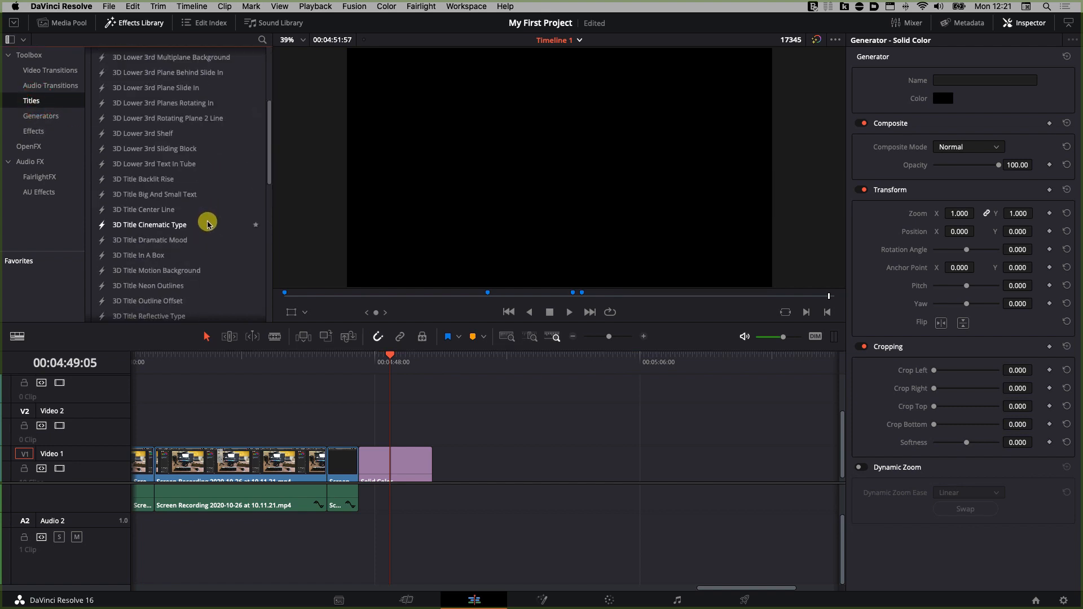
{"action": "scroll", "coordinate": [209, 224], "scroll_direction": "down", "scroll_amount": 4}
{"action": "scroll", "coordinate": [207, 224], "scroll_direction": "down", "scroll_amount": 4}
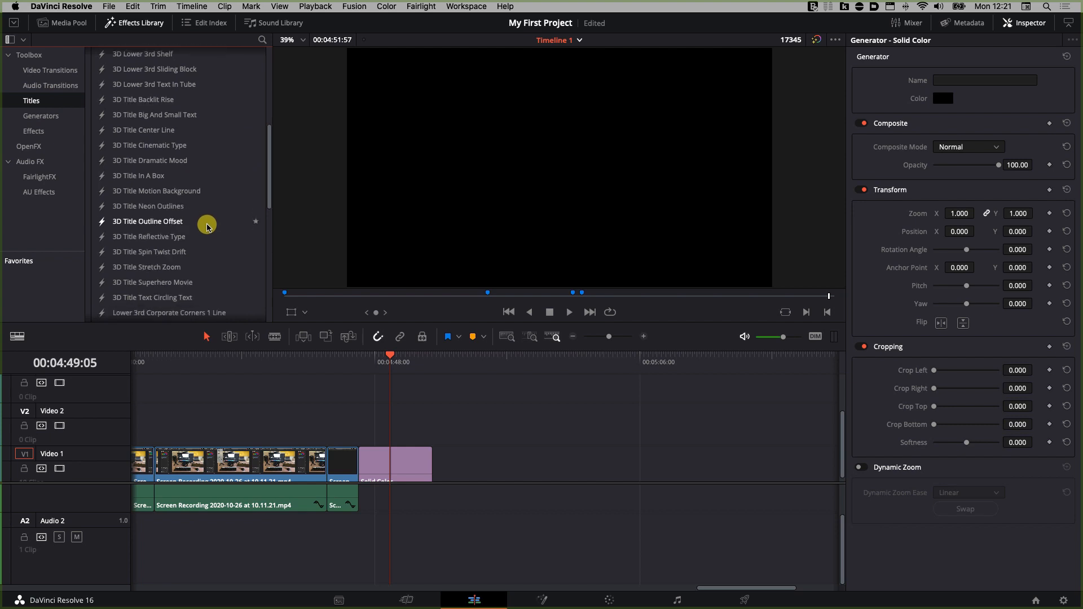
{"action": "scroll", "coordinate": [206, 226], "scroll_direction": "down", "scroll_amount": 1}
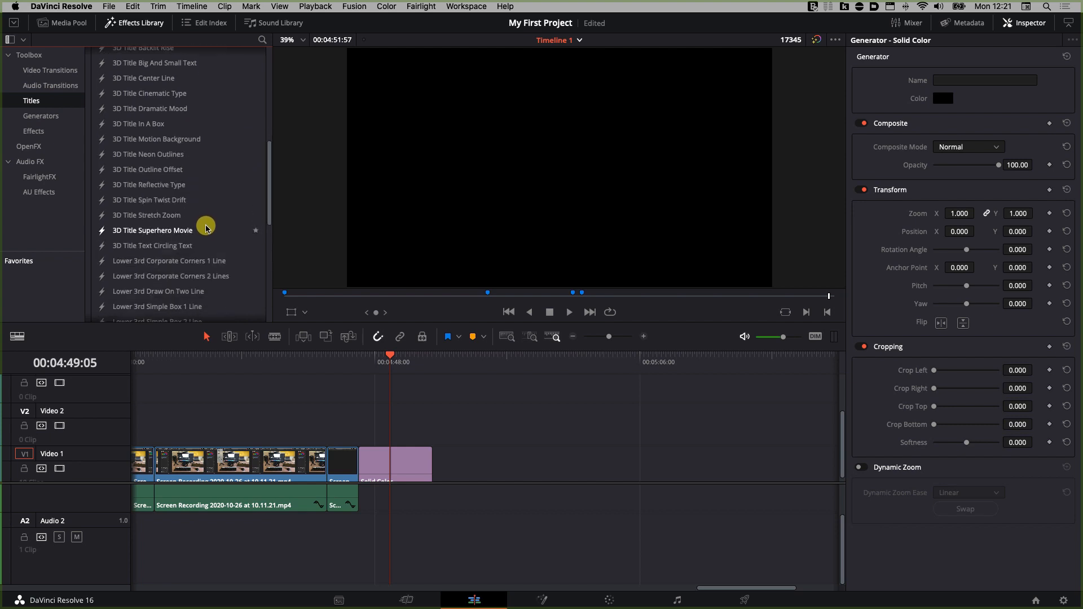
{"action": "left_click_drag", "start_coordinate": [157, 156], "coordinate": [363, 427]}
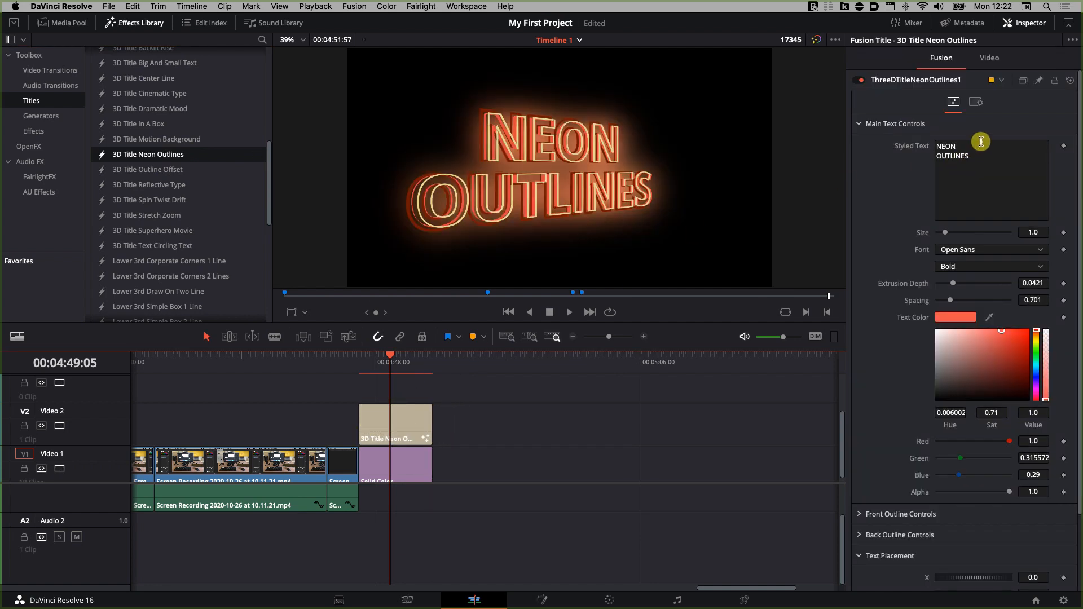
Step: Replace the outro title's styled text with FINISHED
{"action": "left_click_drag", "start_coordinate": [982, 154], "coordinate": [916, 132]}
{"action": "type", "text": "FINISHED"}
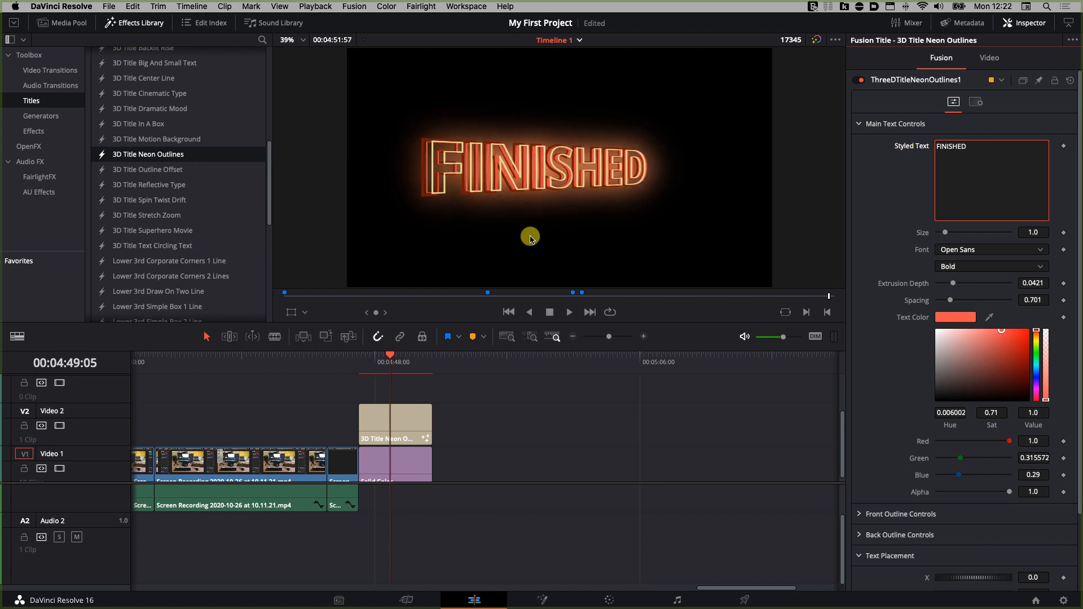
{"action": "left_click_drag", "start_coordinate": [421, 412], "coordinate": [413, 407]}
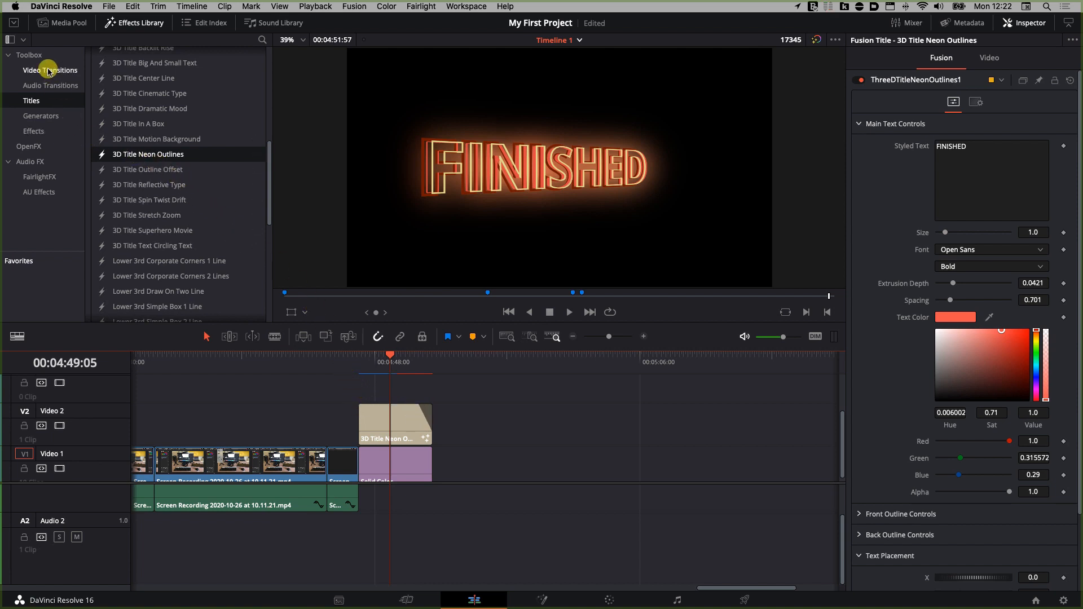
Step: Add a Barn Door video transition between the last screen recording and the solid color clip
{"action": "left_click", "coordinate": [49, 71]}
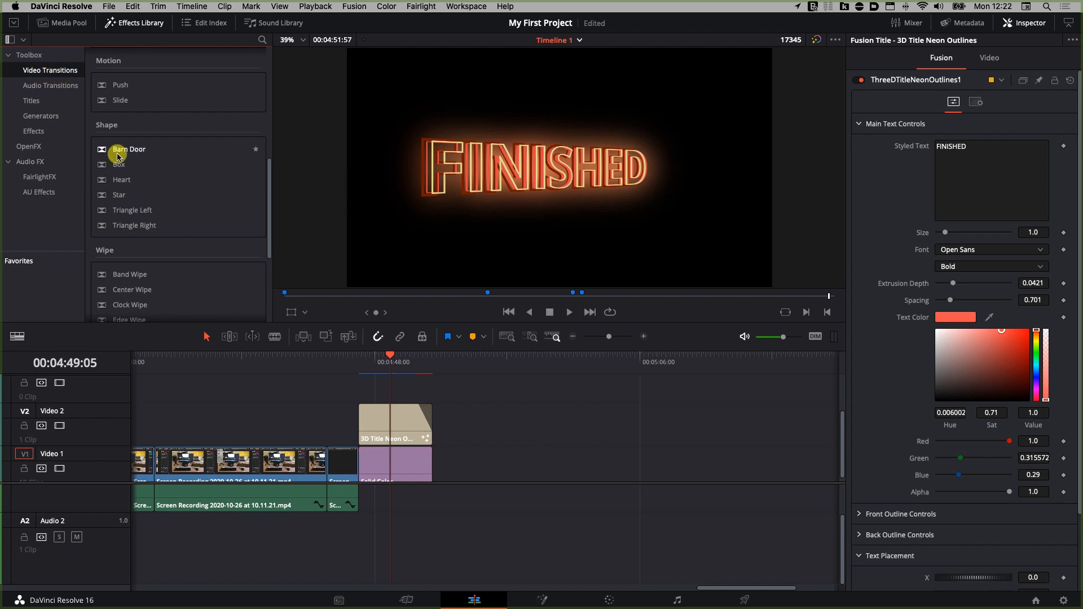
{"action": "left_click_drag", "start_coordinate": [119, 149], "coordinate": [358, 460]}
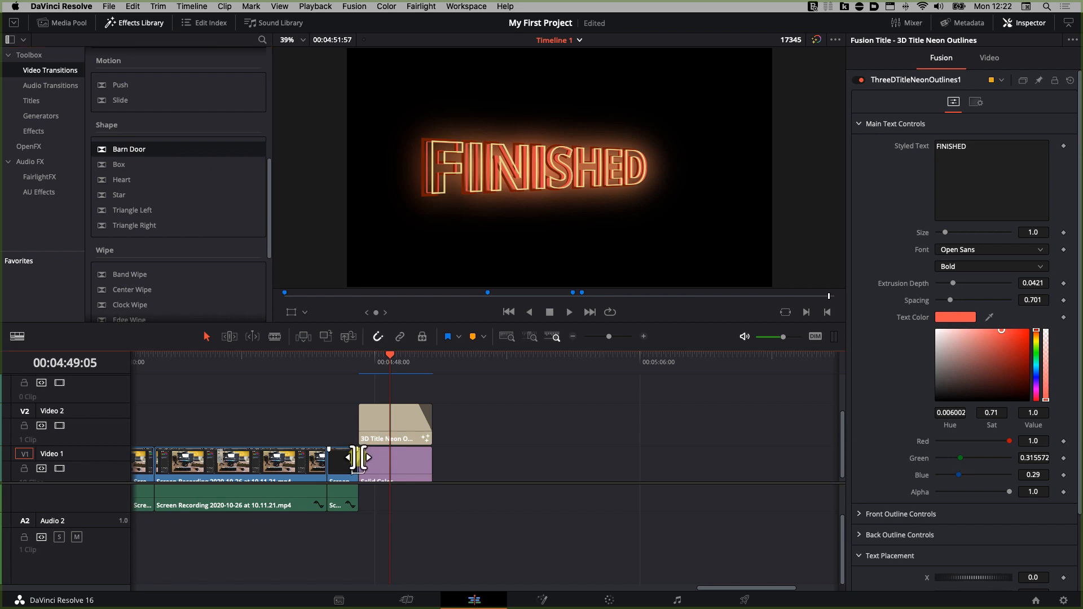
Step: Play the Barn Door transition into the FINISHED outro title
{"action": "left_click", "coordinate": [341, 355]}
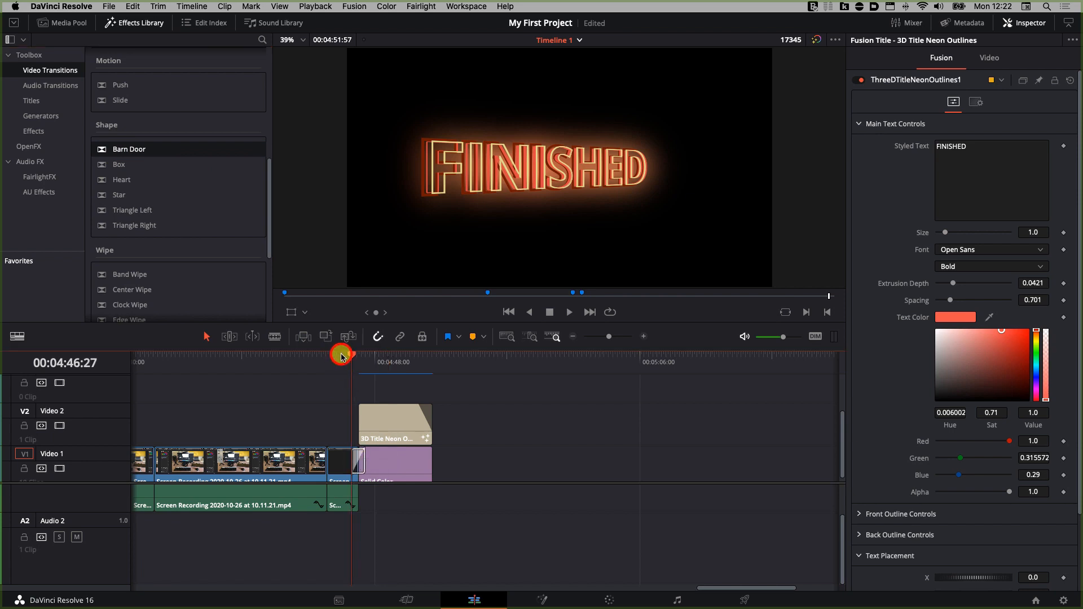
{"action": "key", "text": "space"}
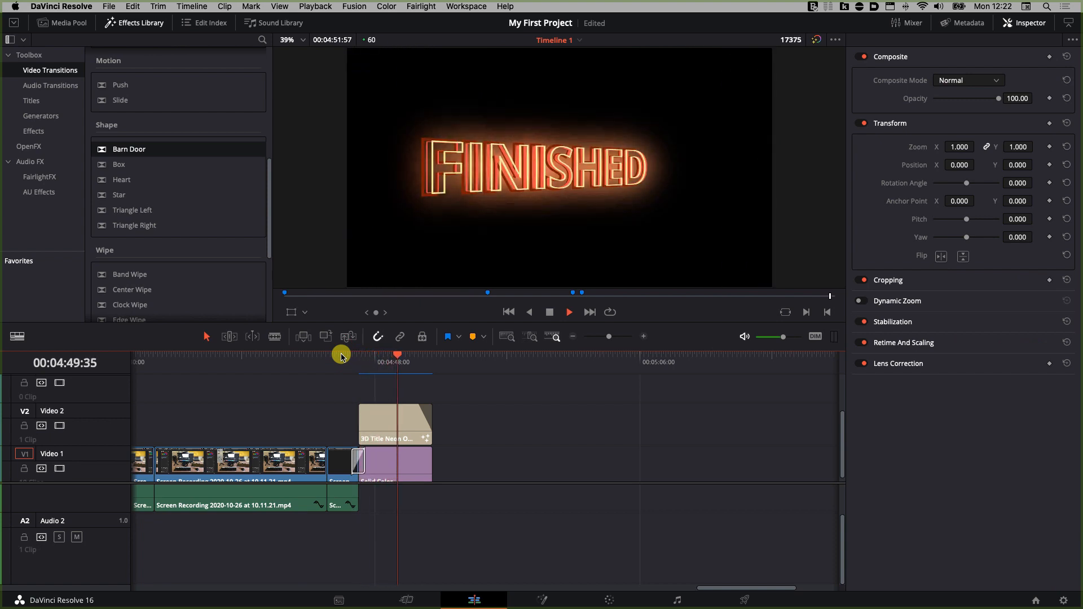
{"action": "key", "text": "space"}
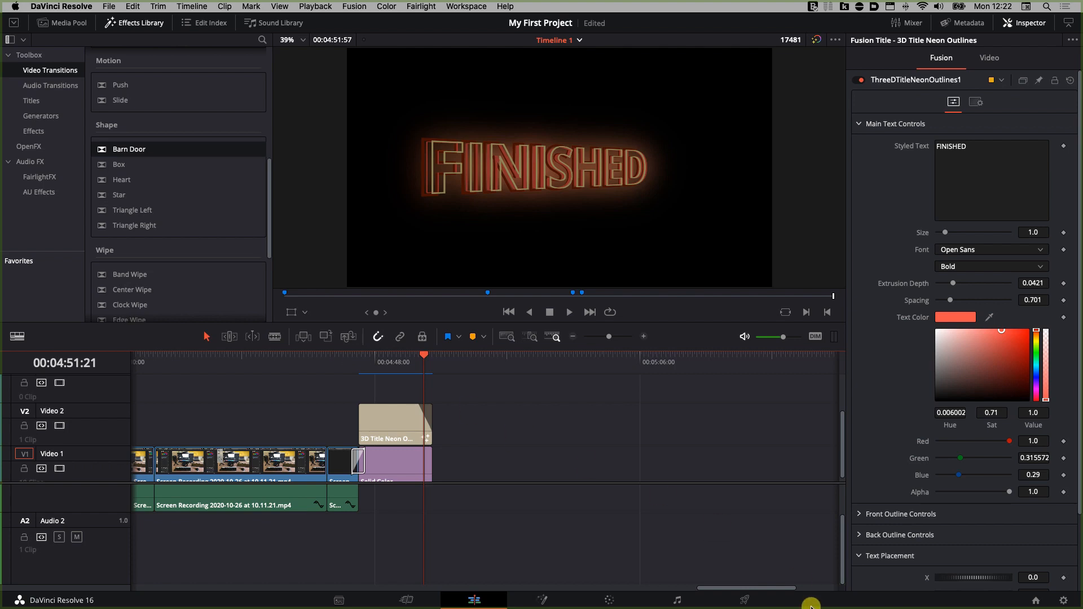
Step: Switch to the Deliver page to prepare the render
{"action": "left_click", "coordinate": [745, 599]}
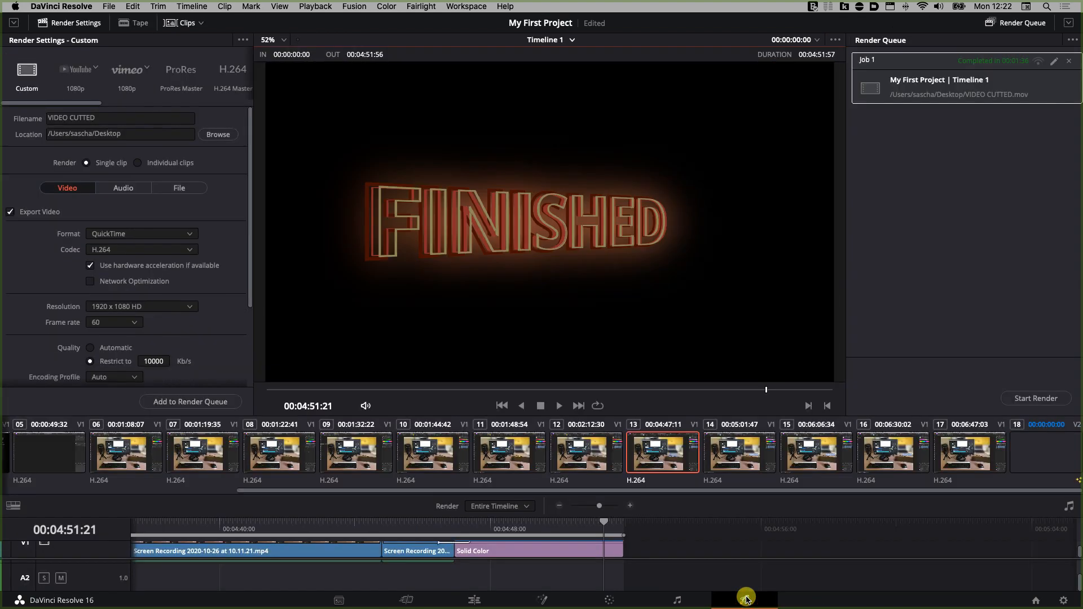